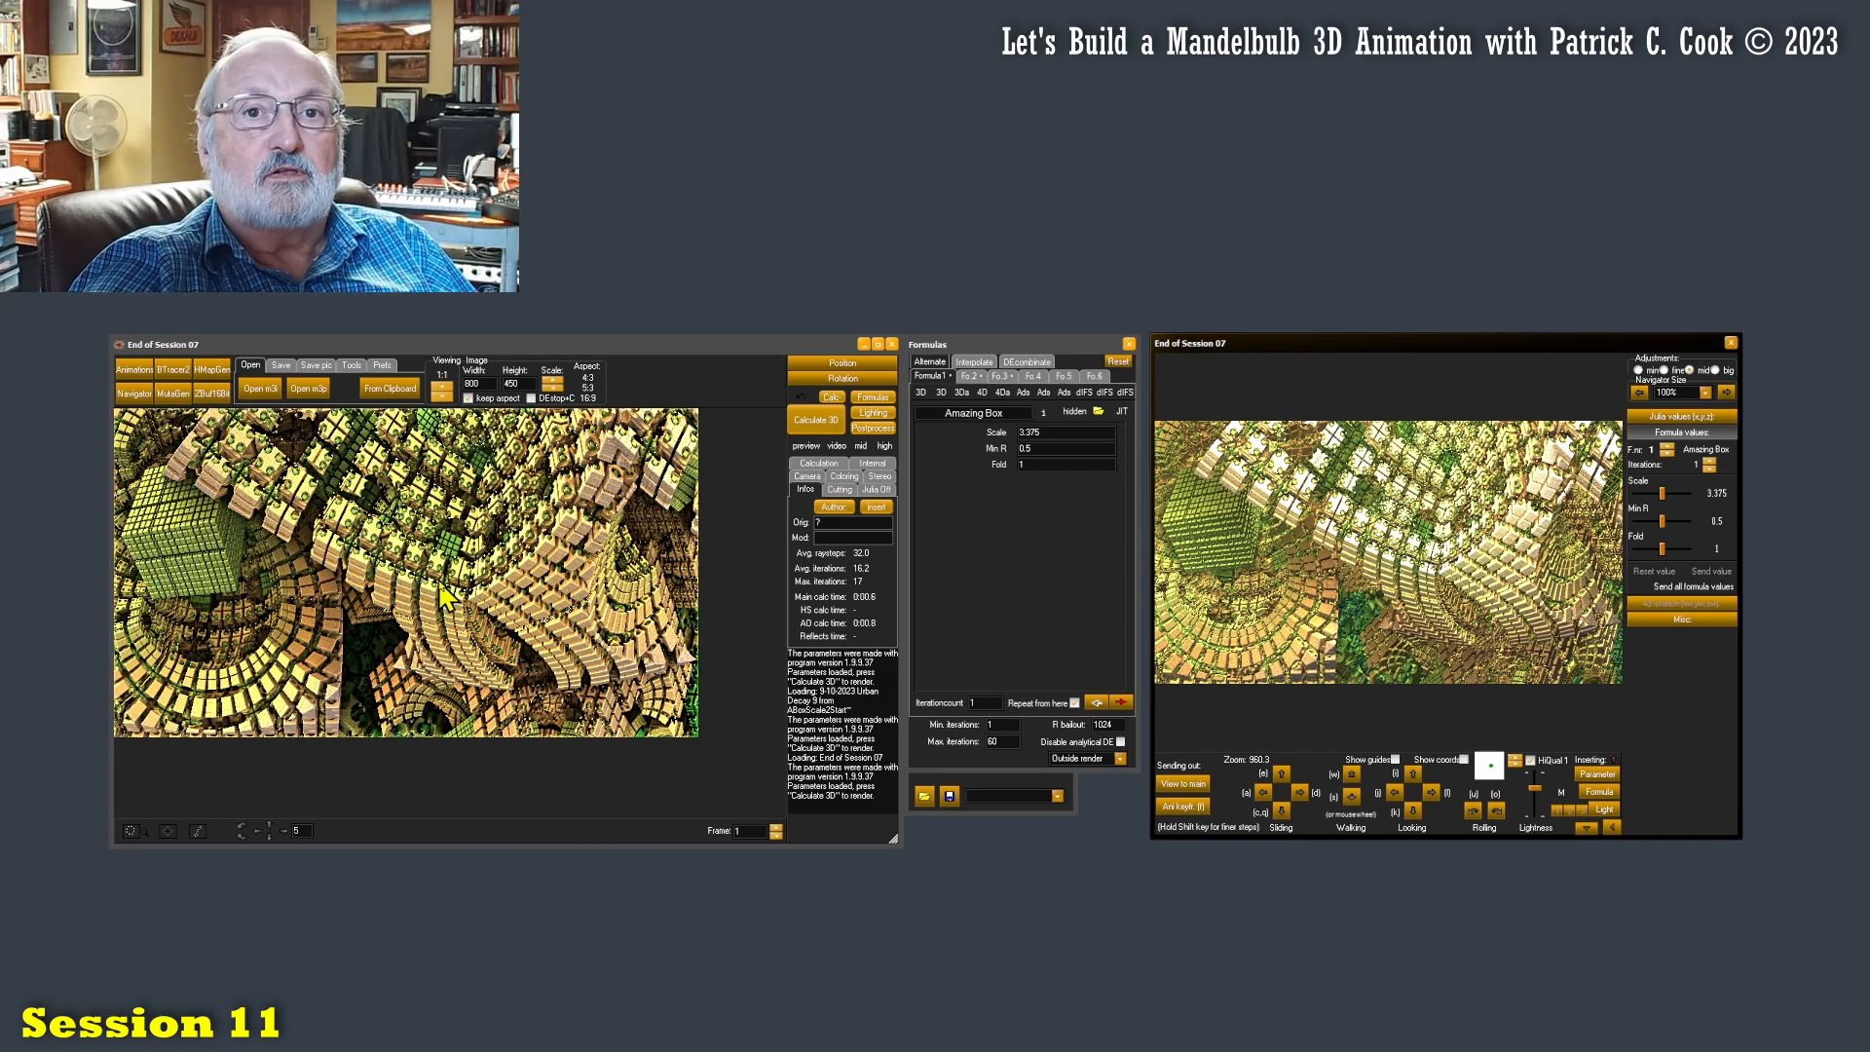
# Bring up the Formulas, Lighting and Post processing windows in turn, return to Formulas, and check the keyframe image
pyautogui.click(874, 398)
pyautogui.click(873, 413)
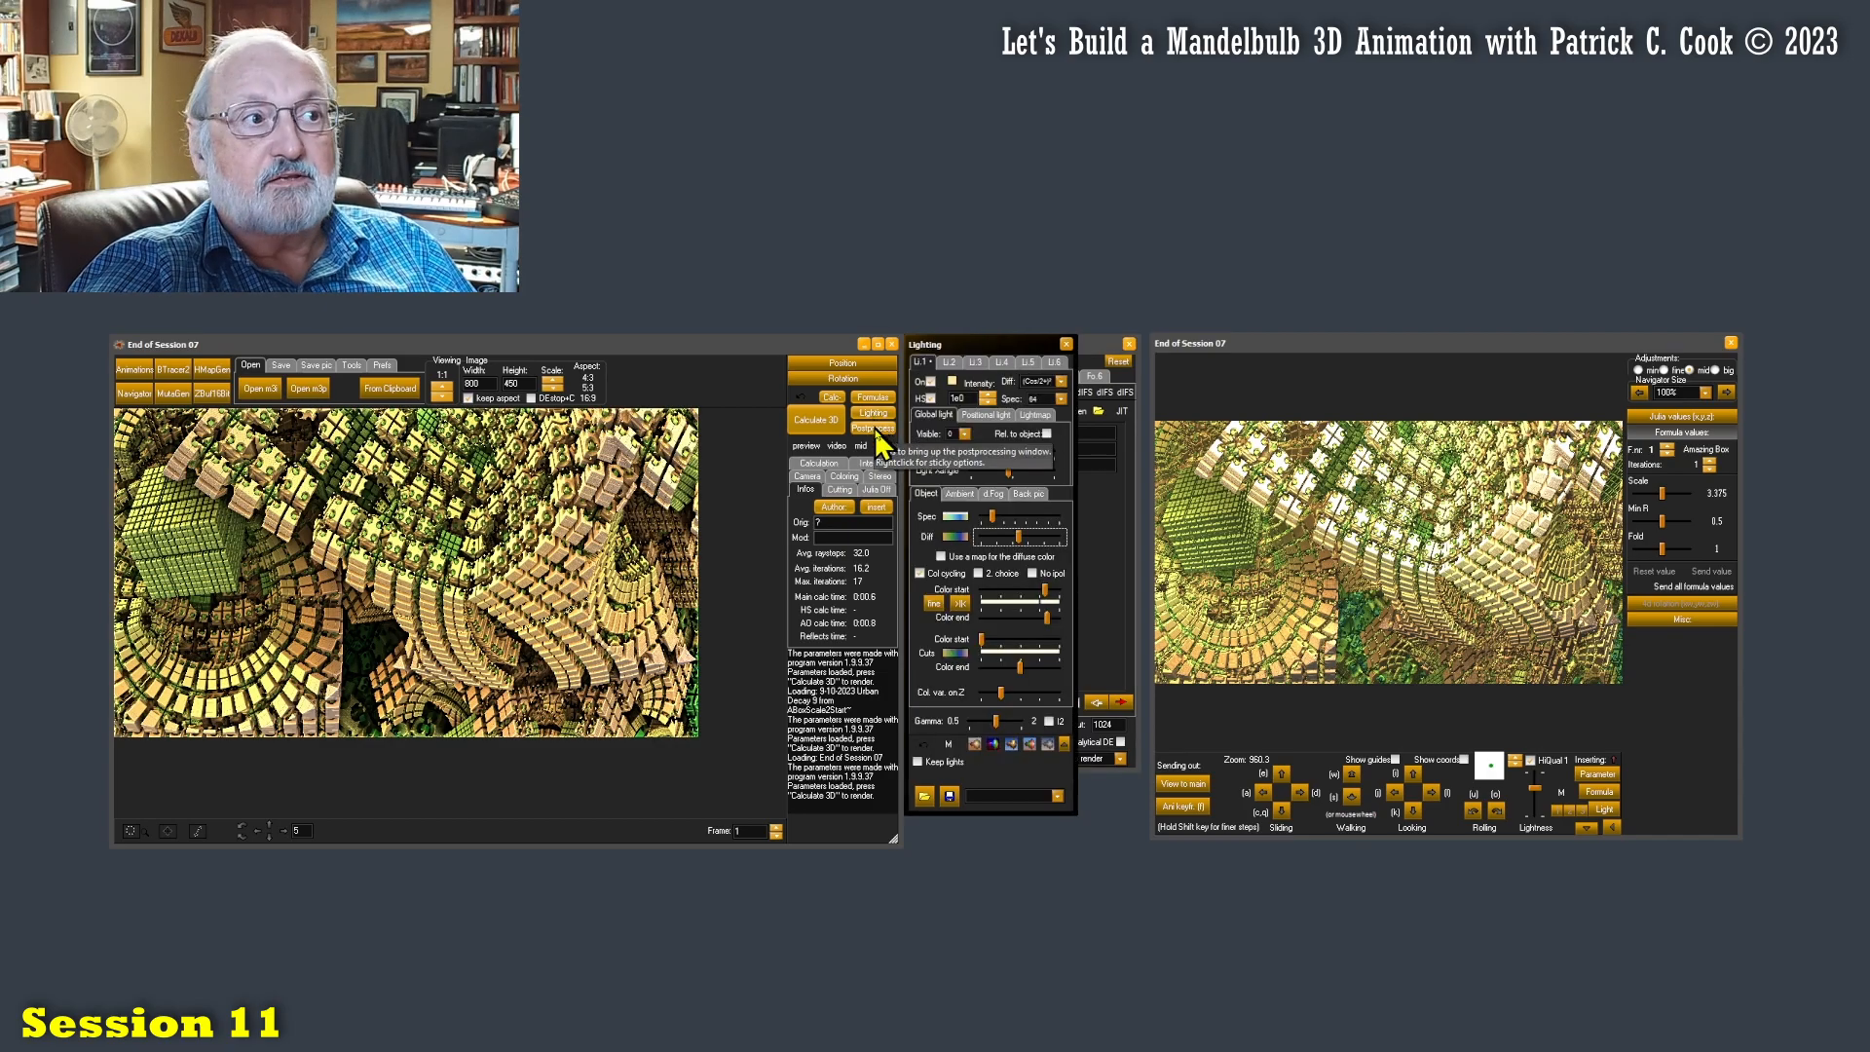
pyautogui.click(874, 430)
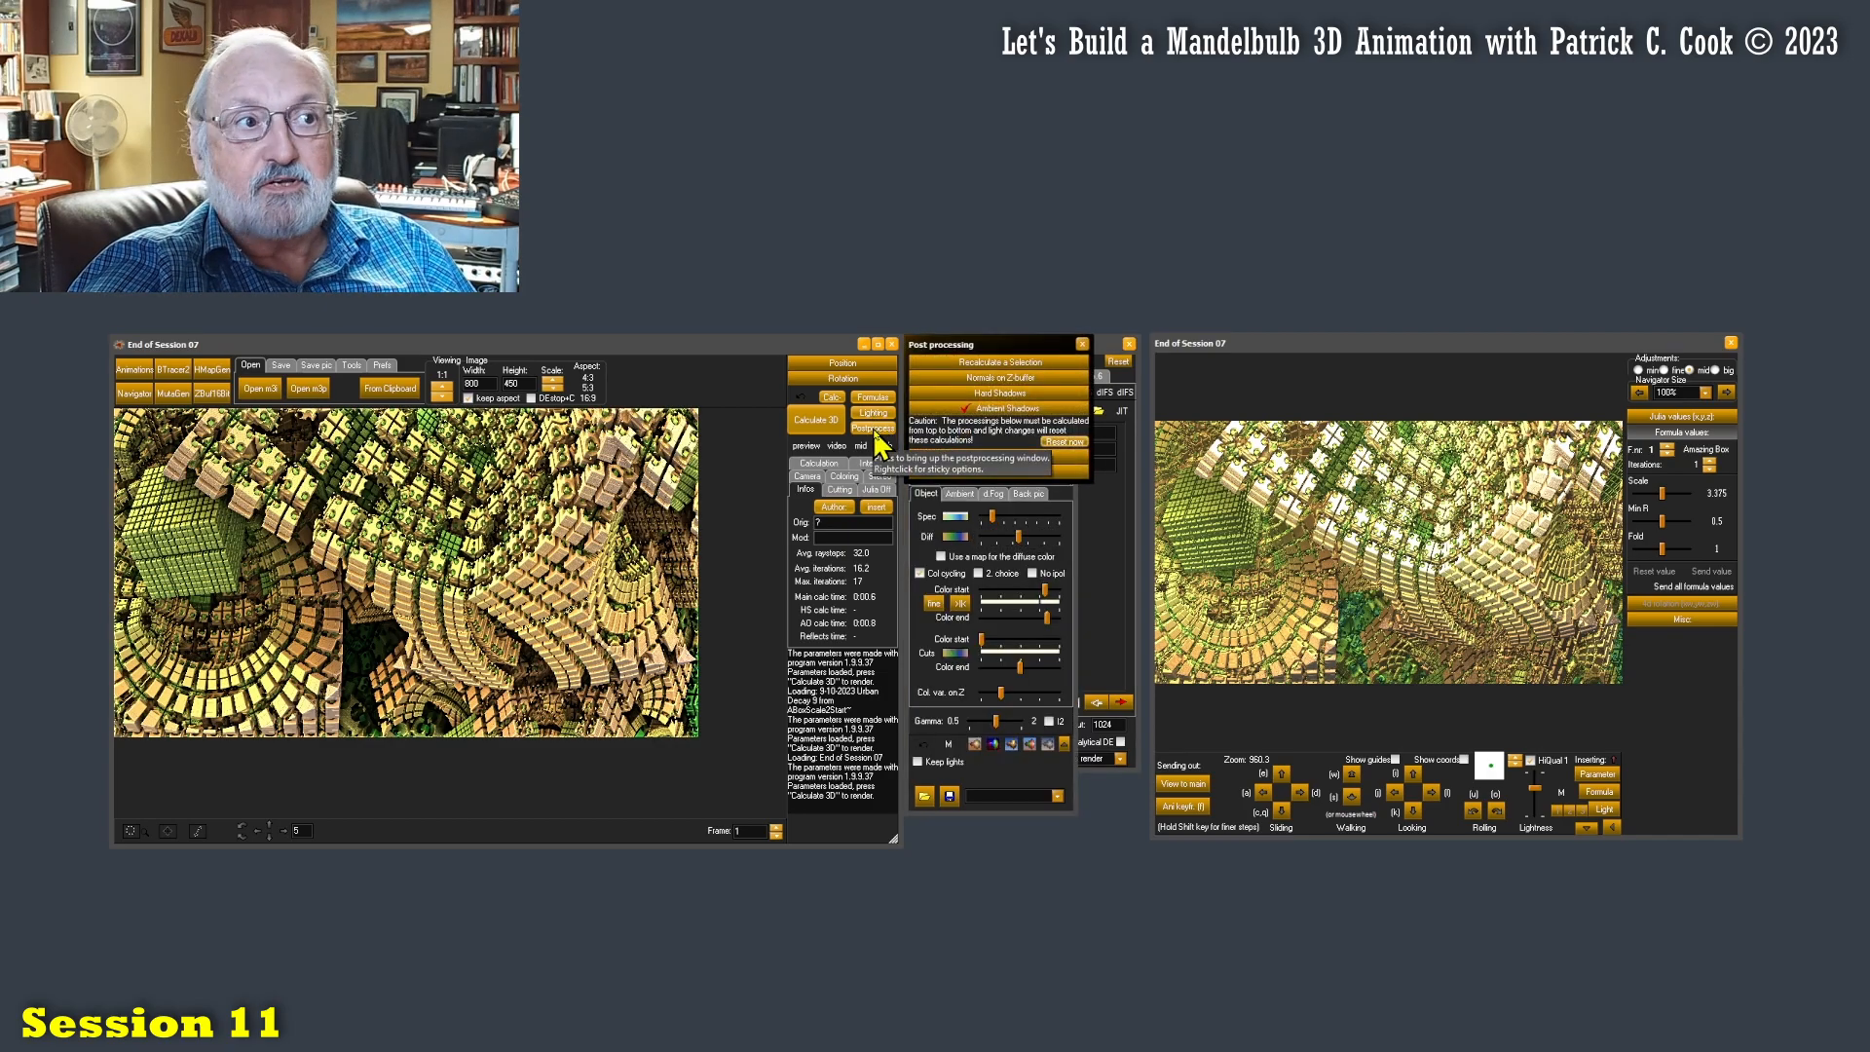
pyautogui.click(876, 399)
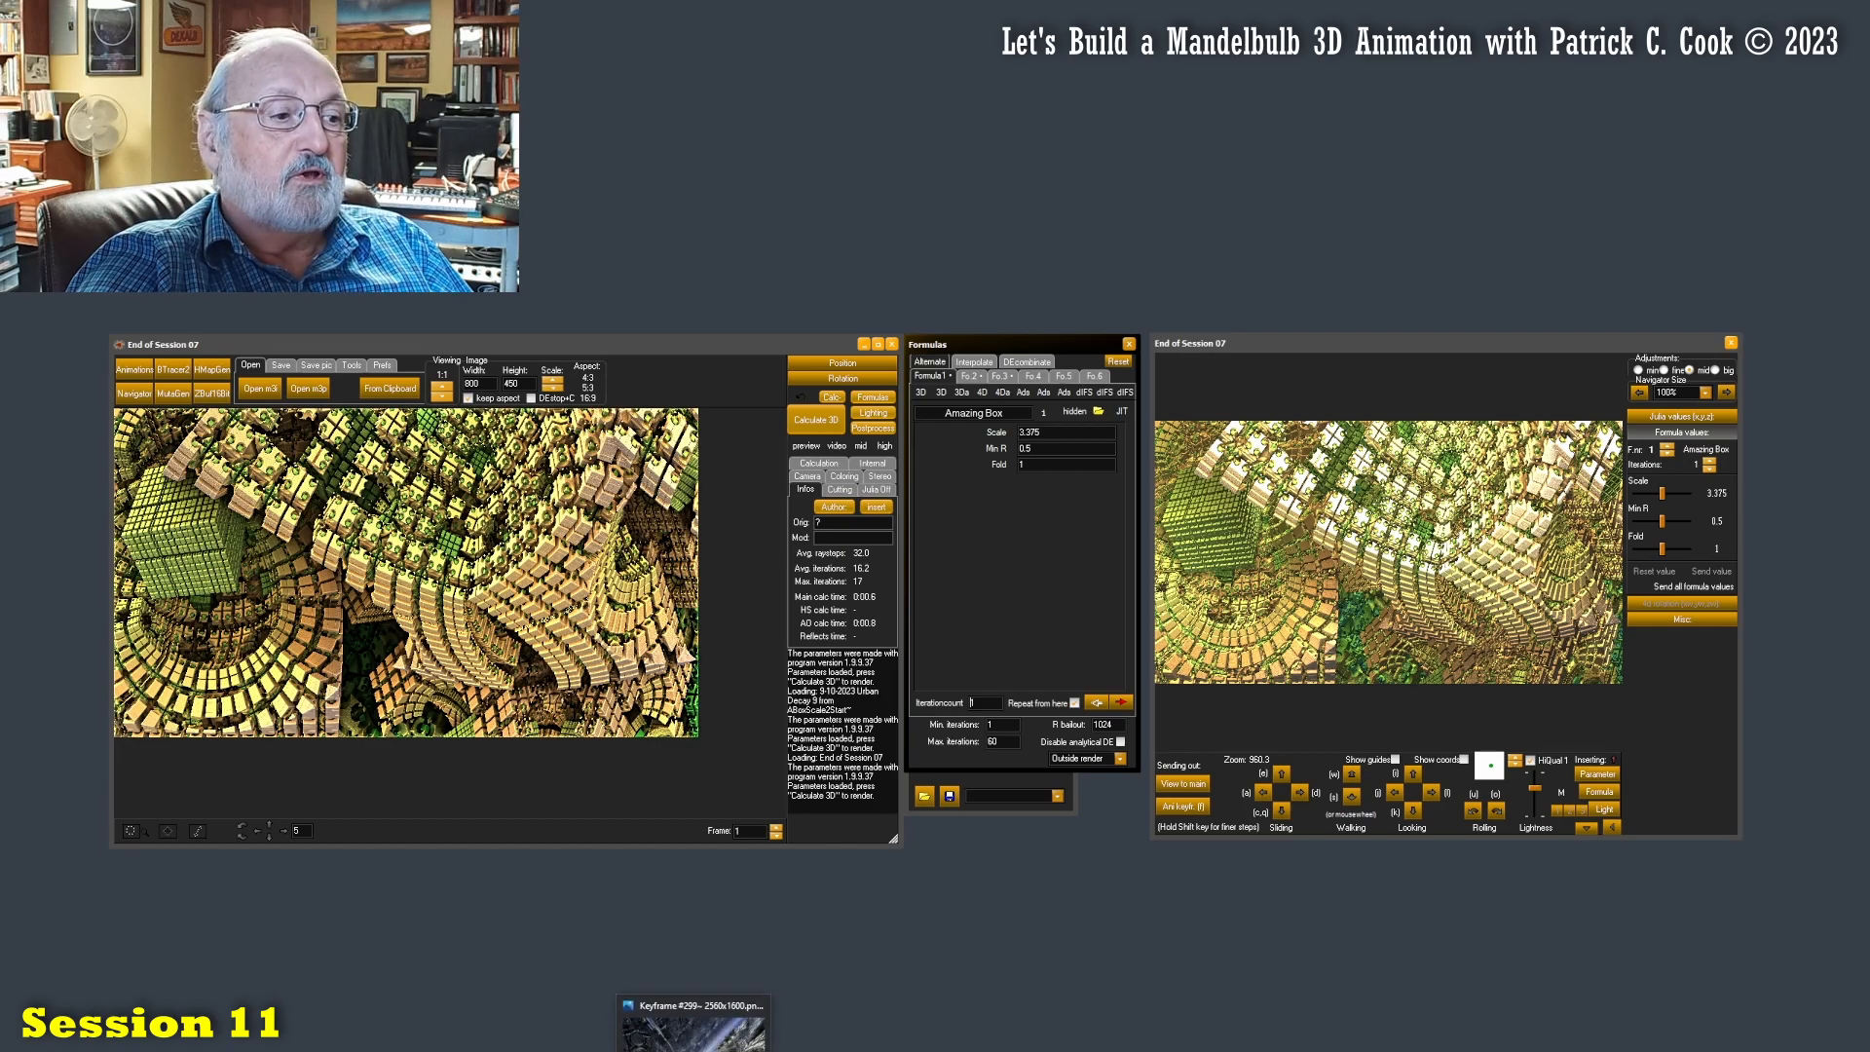
pyautogui.click(672, 1050)
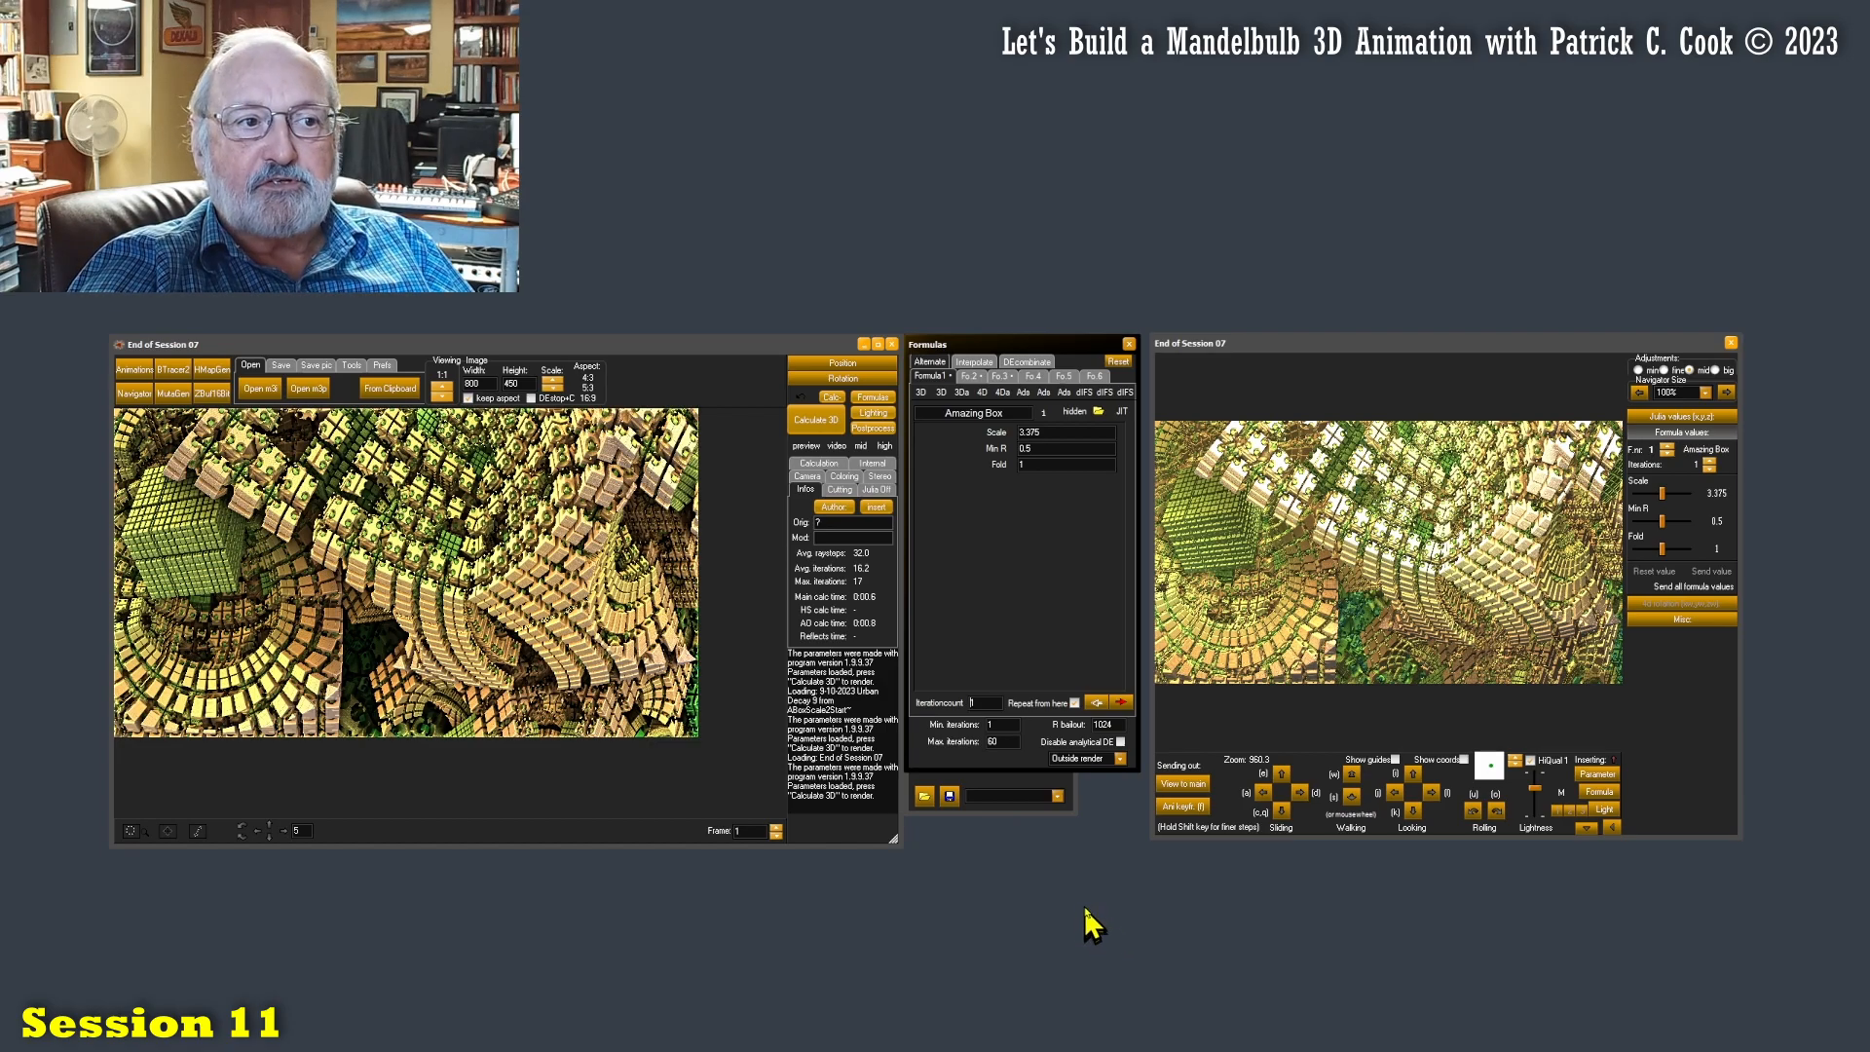
# Look through formula slots 2 and 3, go back to slot 1, and view the Lighting window before returning to Formulas
pyautogui.click(969, 376)
pyautogui.click(997, 376)
pyautogui.click(966, 377)
pyautogui.click(932, 378)
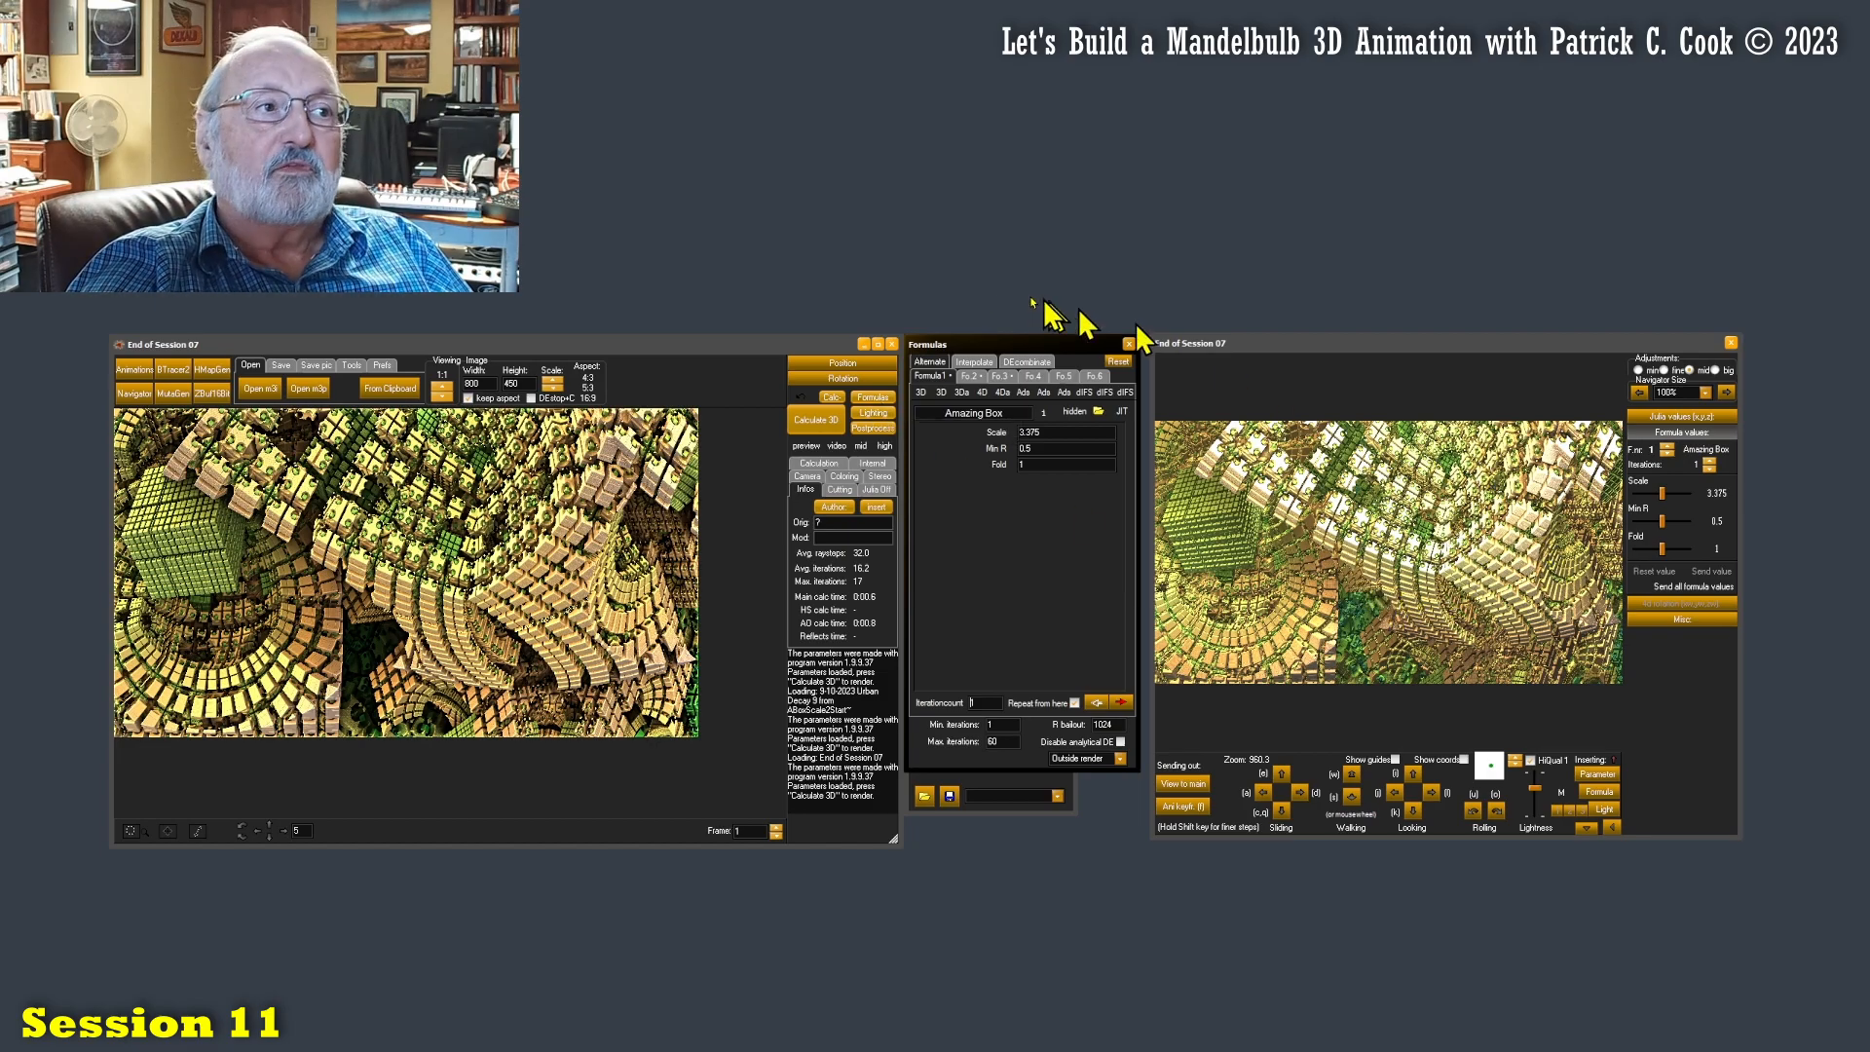
pyautogui.click(869, 413)
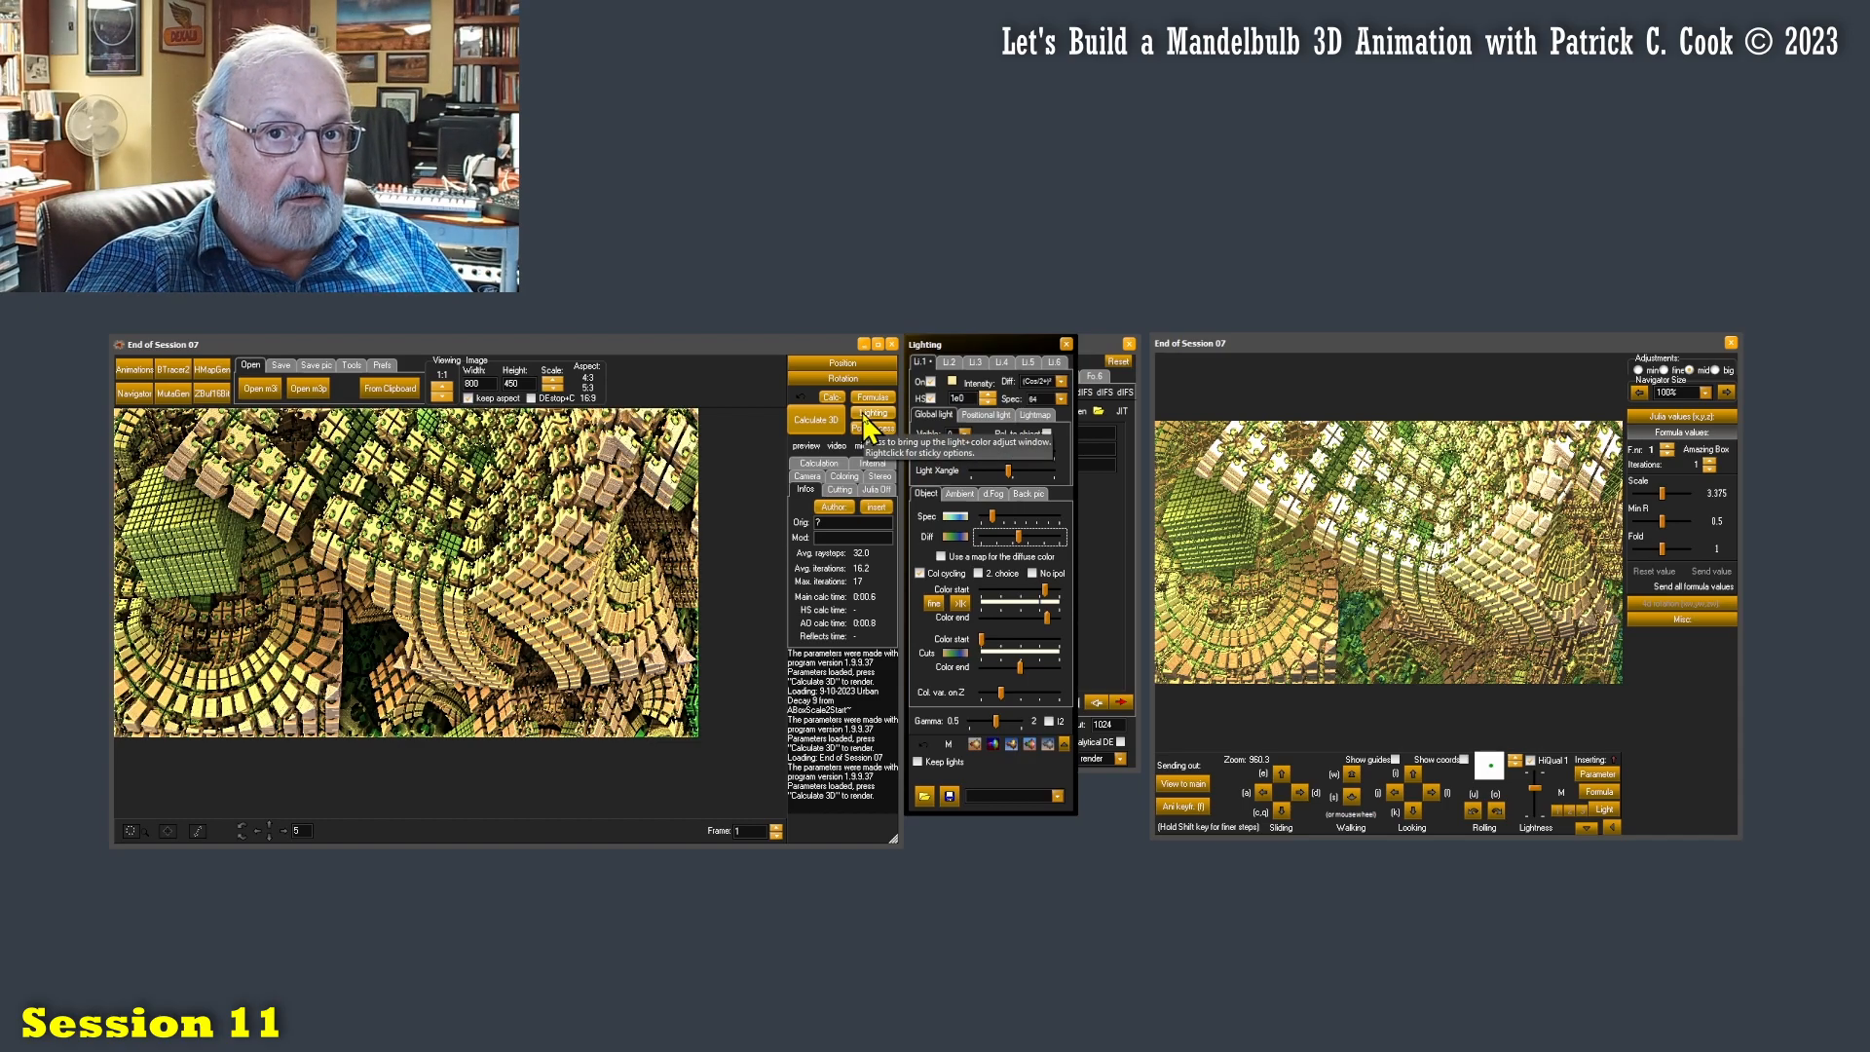
pyautogui.click(872, 397)
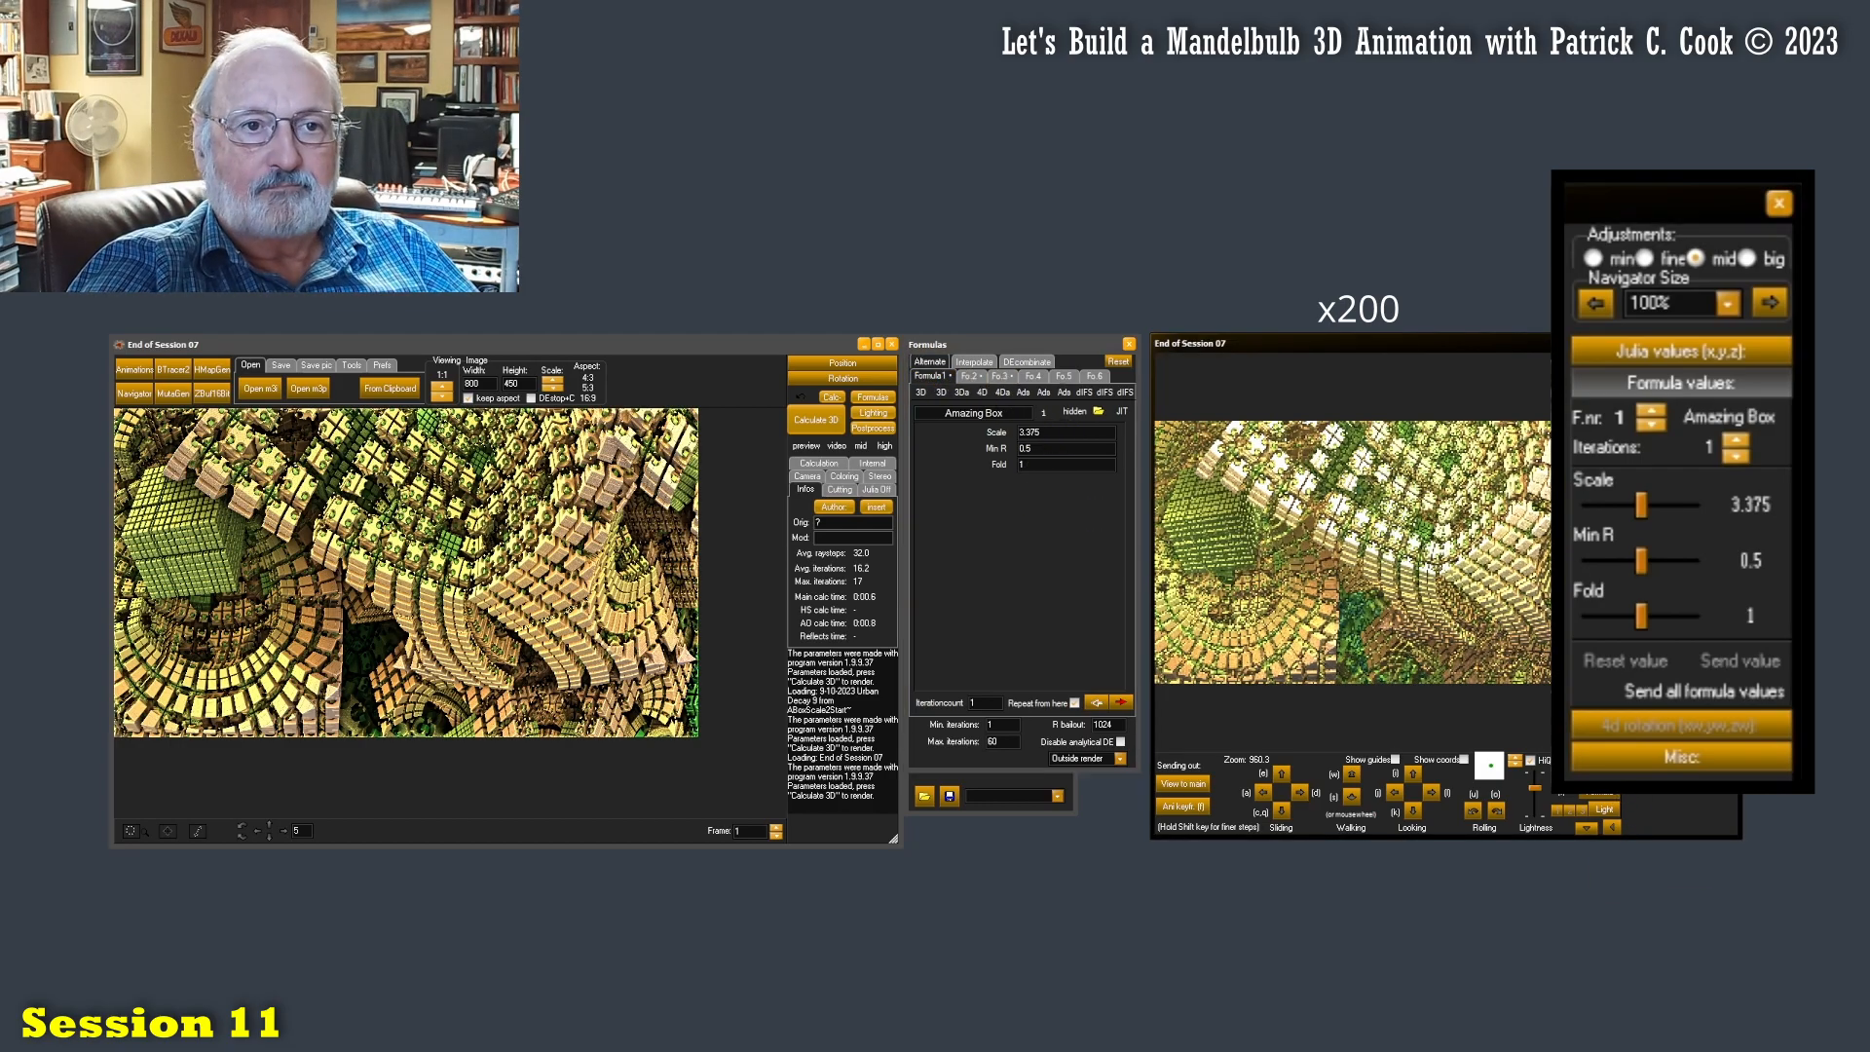
# In the Navigator, set Amazing Box in formula 1 to Scale 1.63975 and Min R 0.841602, using progressively finer adjustments
pyautogui.moveTo(1642, 505)
pyautogui.mouseDown()
pyautogui.moveTo(1574, 509)
pyautogui.moveTo(1689, 509)
pyautogui.moveTo(1653, 508)
pyautogui.moveTo(1671, 508)
pyautogui.mouseUp()
pyautogui.click(1593, 258)
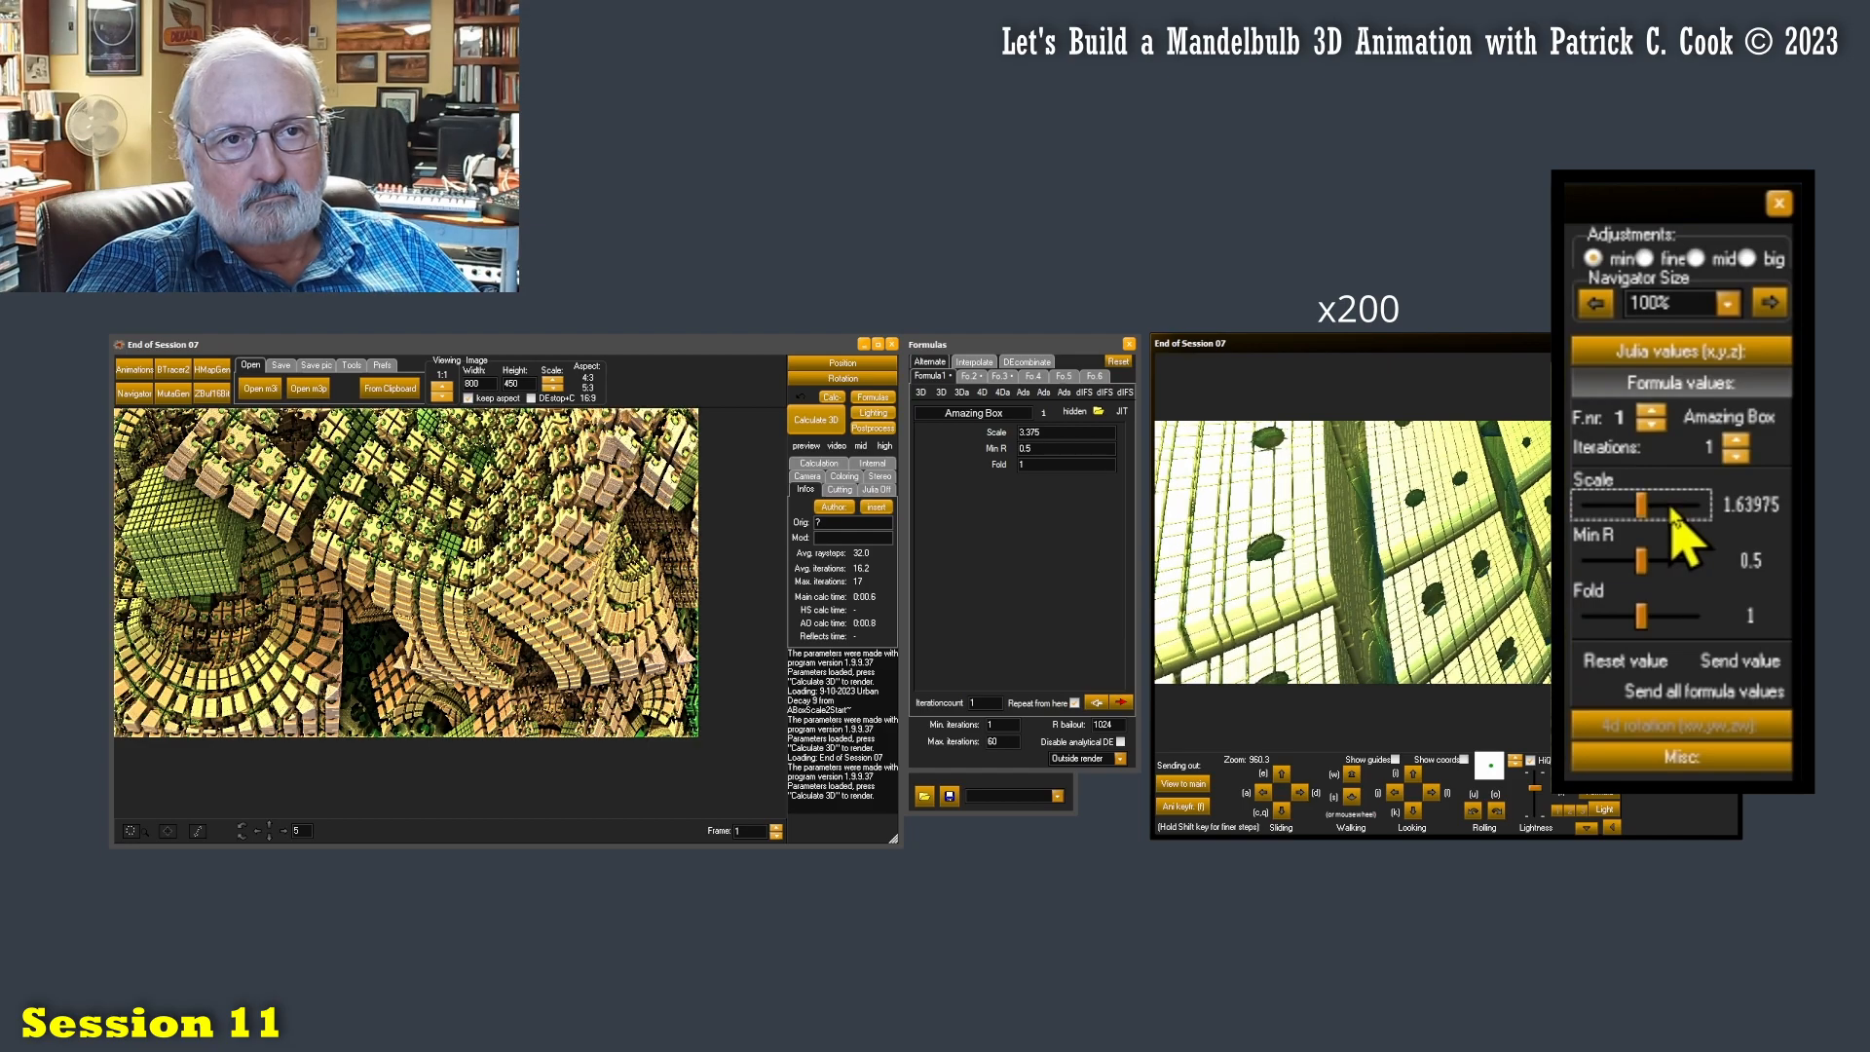
pyautogui.click(1695, 258)
pyautogui.moveTo(1643, 562)
pyautogui.mouseDown()
pyautogui.moveTo(1660, 562)
pyautogui.moveTo(1640, 565)
pyautogui.mouseUp()
pyautogui.click(1594, 259)
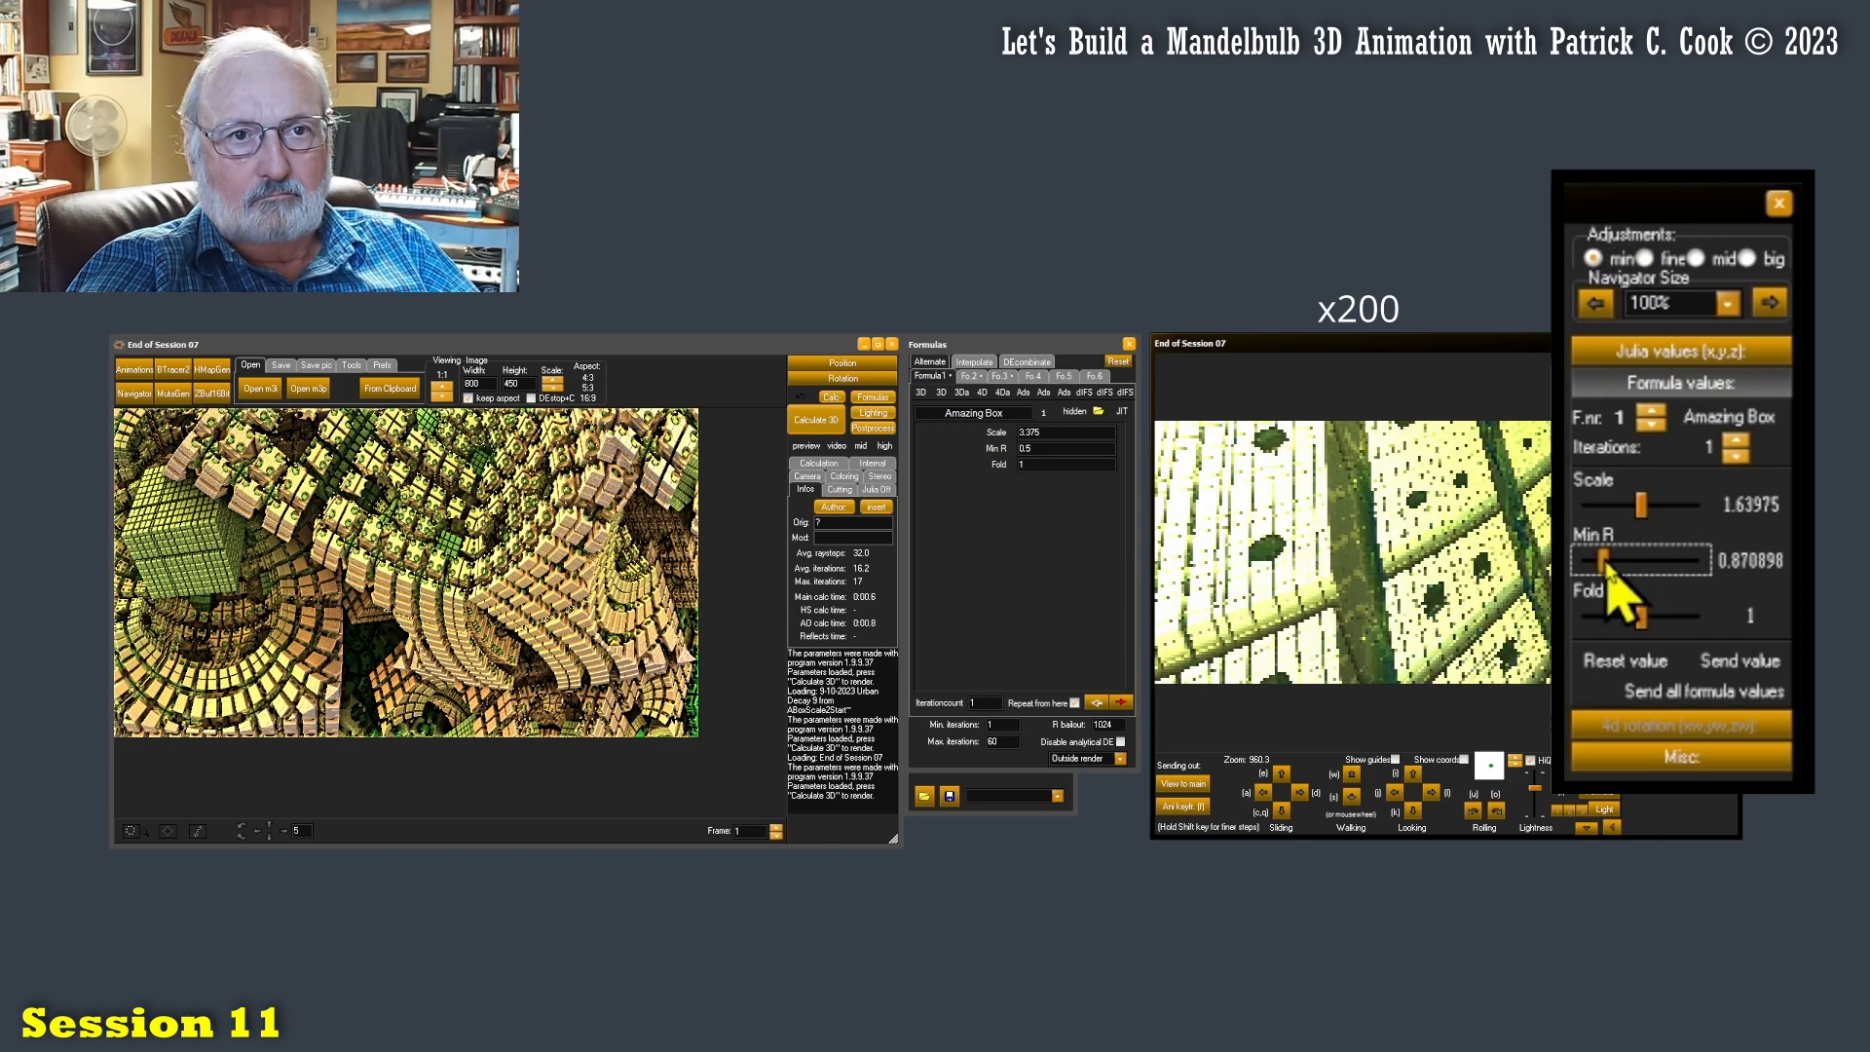
pyautogui.click(1645, 258)
pyautogui.moveTo(1643, 561); pyautogui.dragTo(1633, 565)
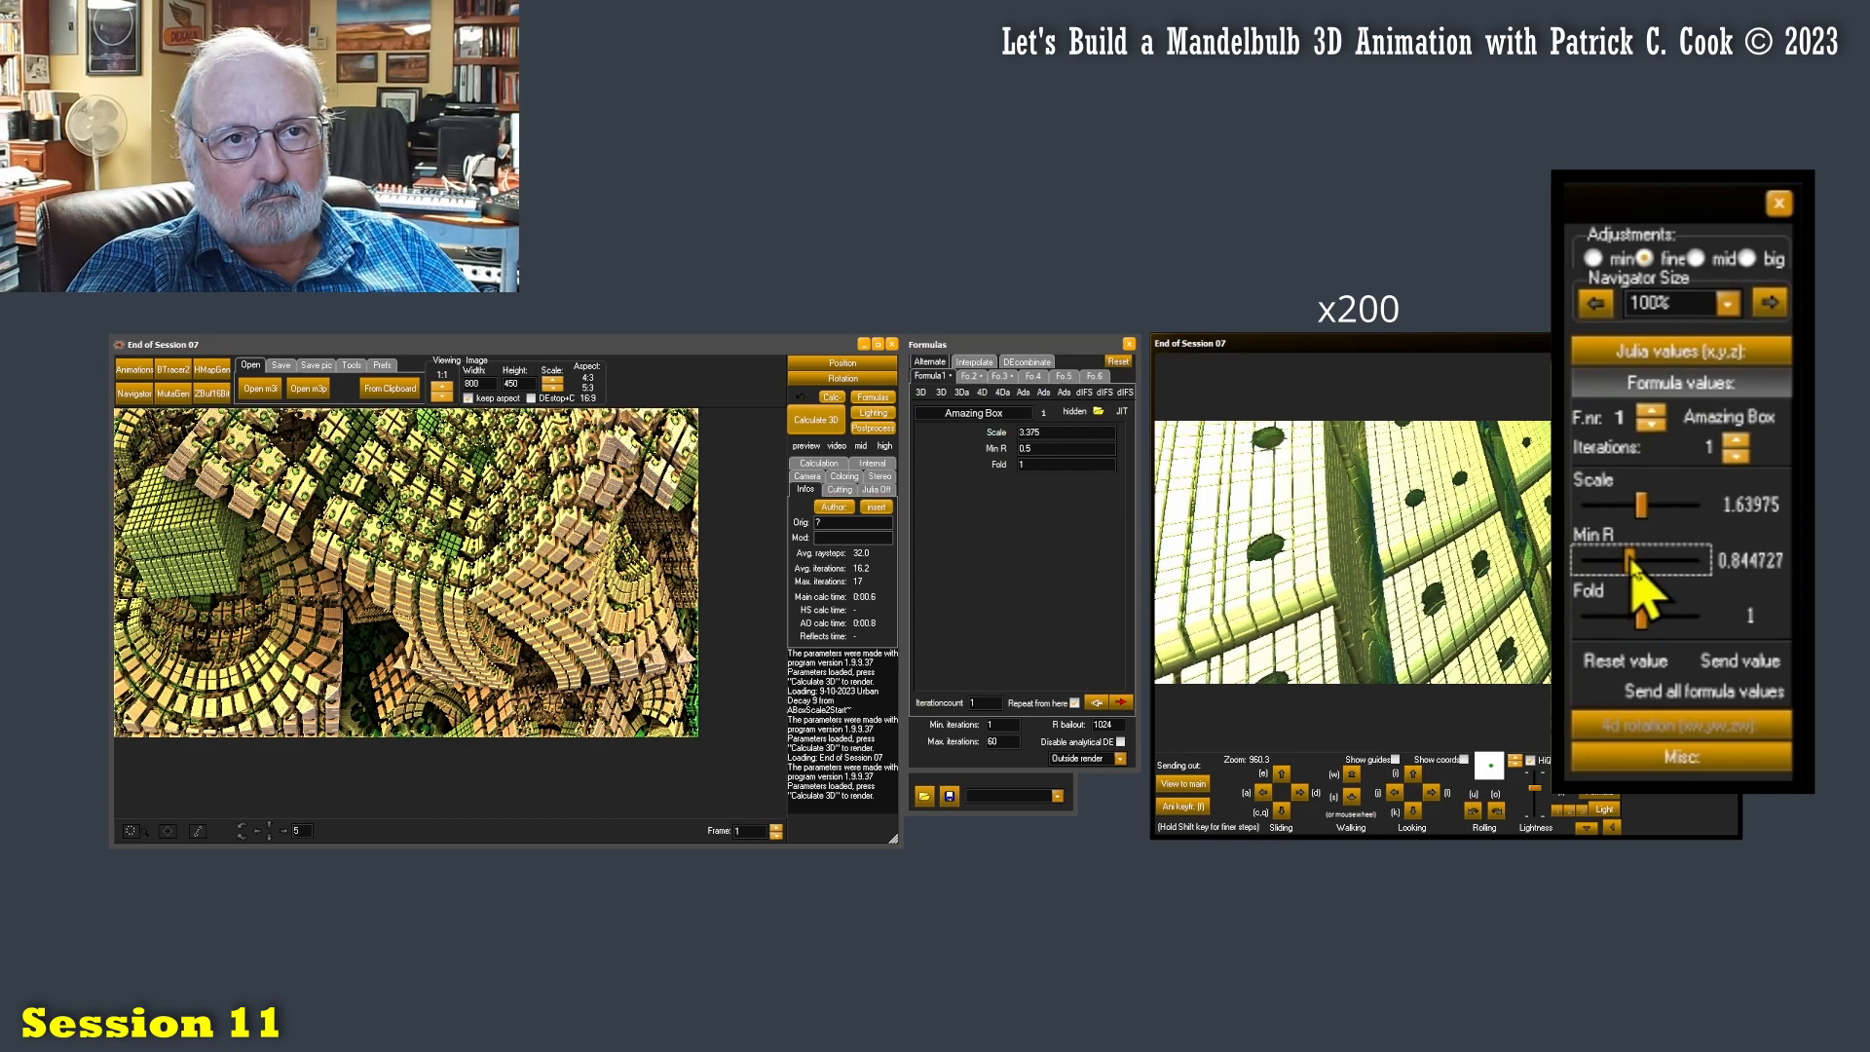
# Set the Fold of Amazing Box in formula 1 to 0.779688, switching adjustment precision as needed
pyautogui.moveTo(1646, 619); pyautogui.dragTo(1631, 624)
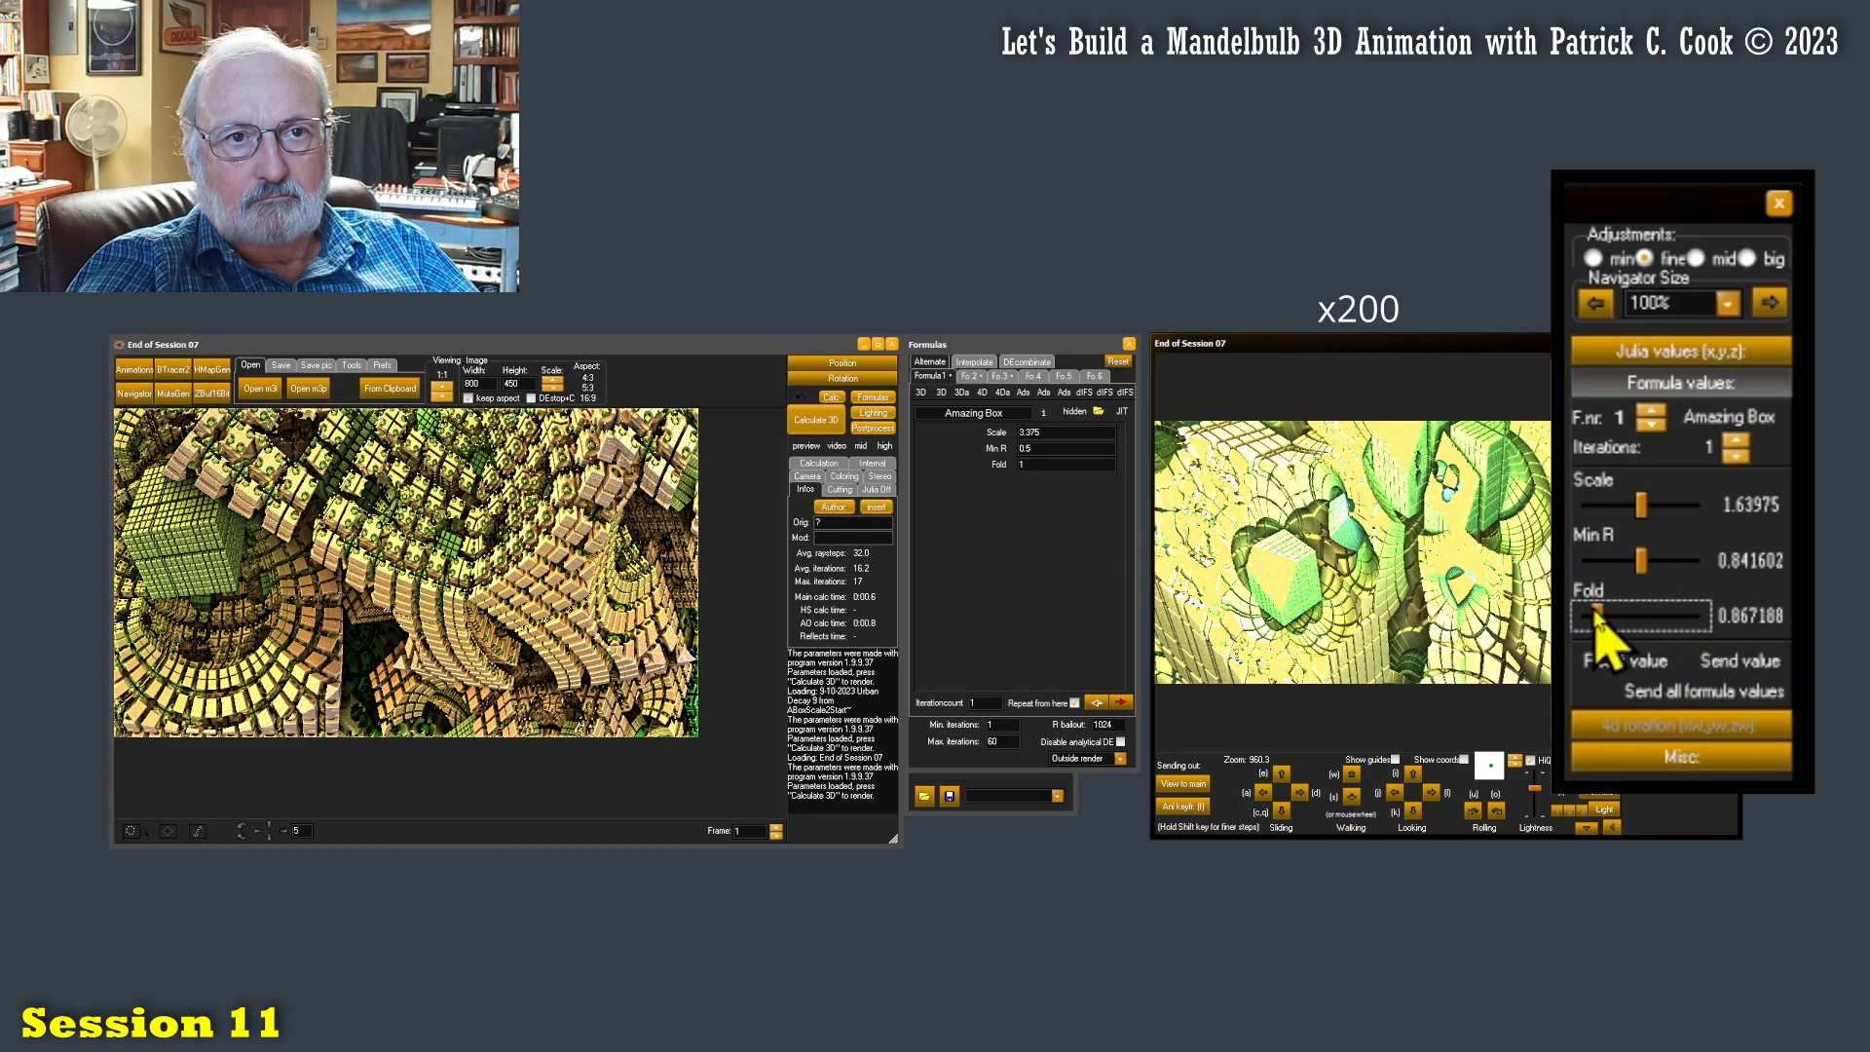
pyautogui.moveTo(1613, 609); pyautogui.dragTo(1697, 628)
pyautogui.click(1696, 258)
pyautogui.click(1593, 258)
pyautogui.click(1644, 258)
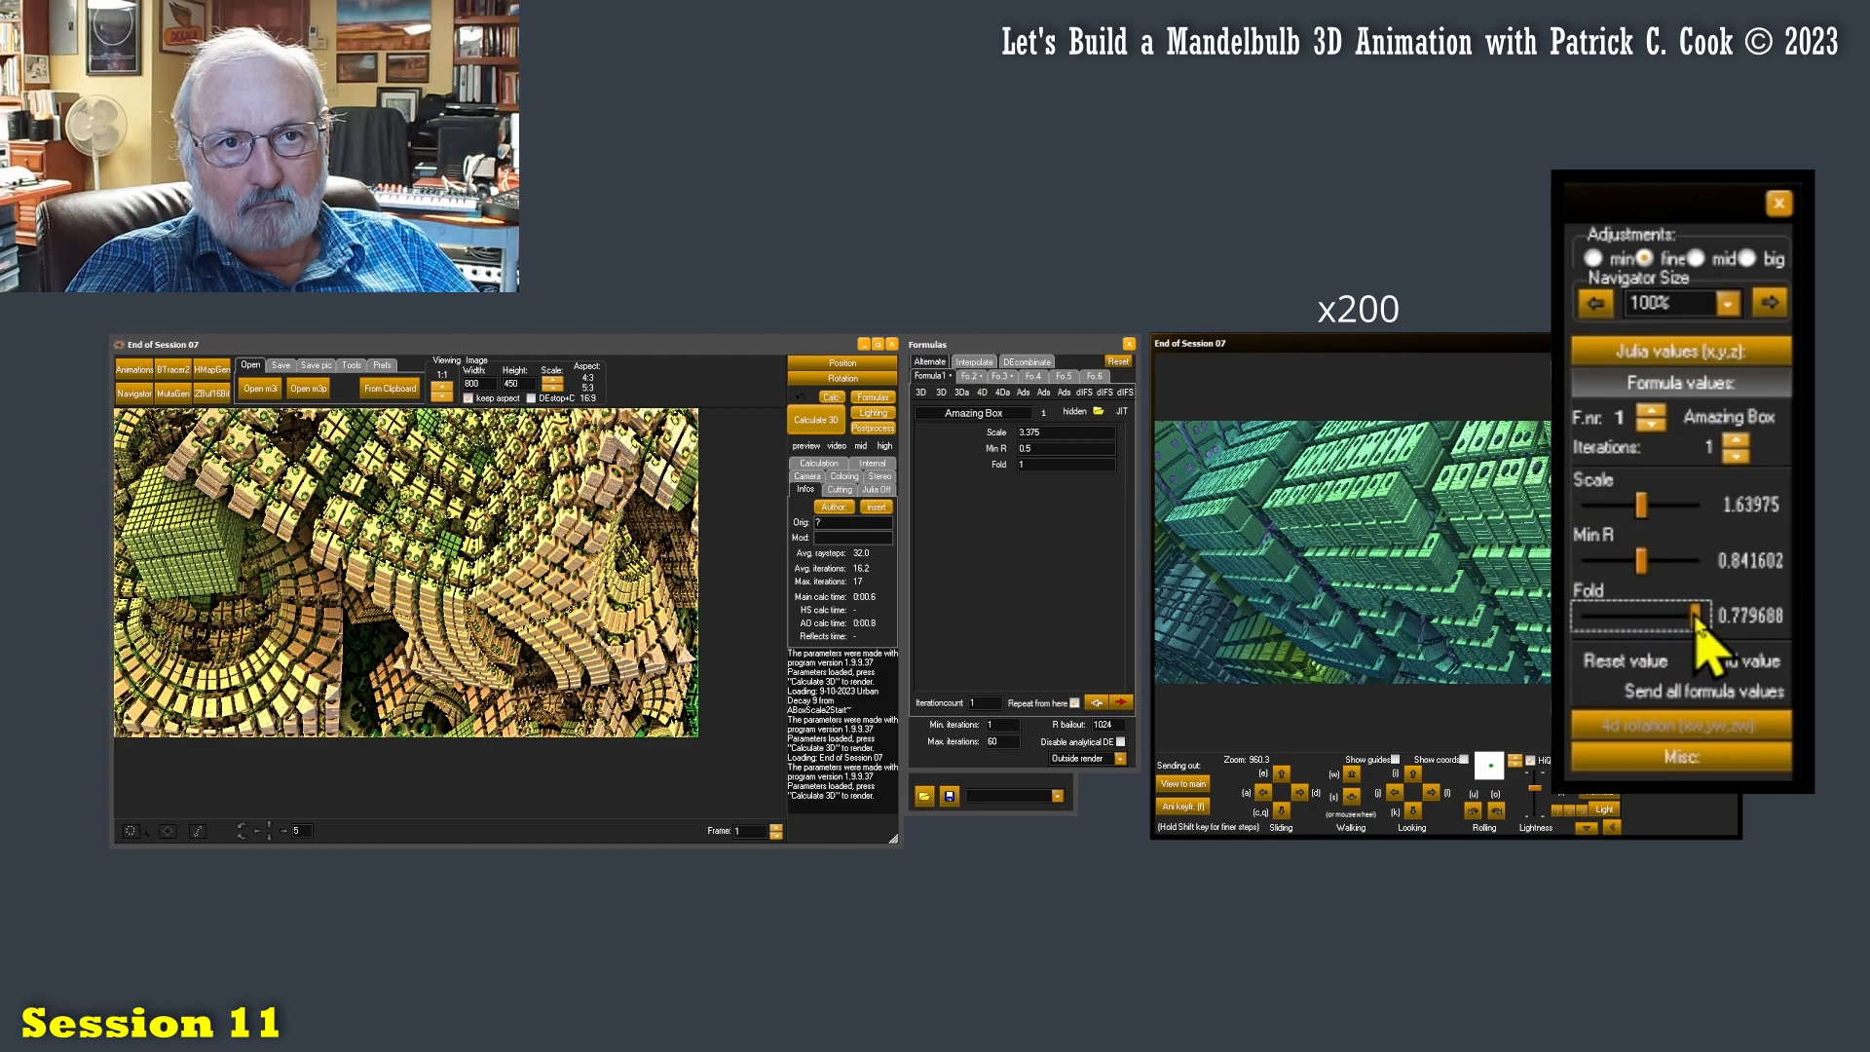
# Adjust ABoxVaryScale in formula 2 to Scale 1.8708, Min R -4.91563 and Fold 1.125
pyautogui.click(1651, 412)
pyautogui.moveTo(1641, 504); pyautogui.dragTo(1653, 628)
pyautogui.click(1696, 258)
pyautogui.click(1593, 258)
pyautogui.click(1644, 258)
pyautogui.click(1696, 258)
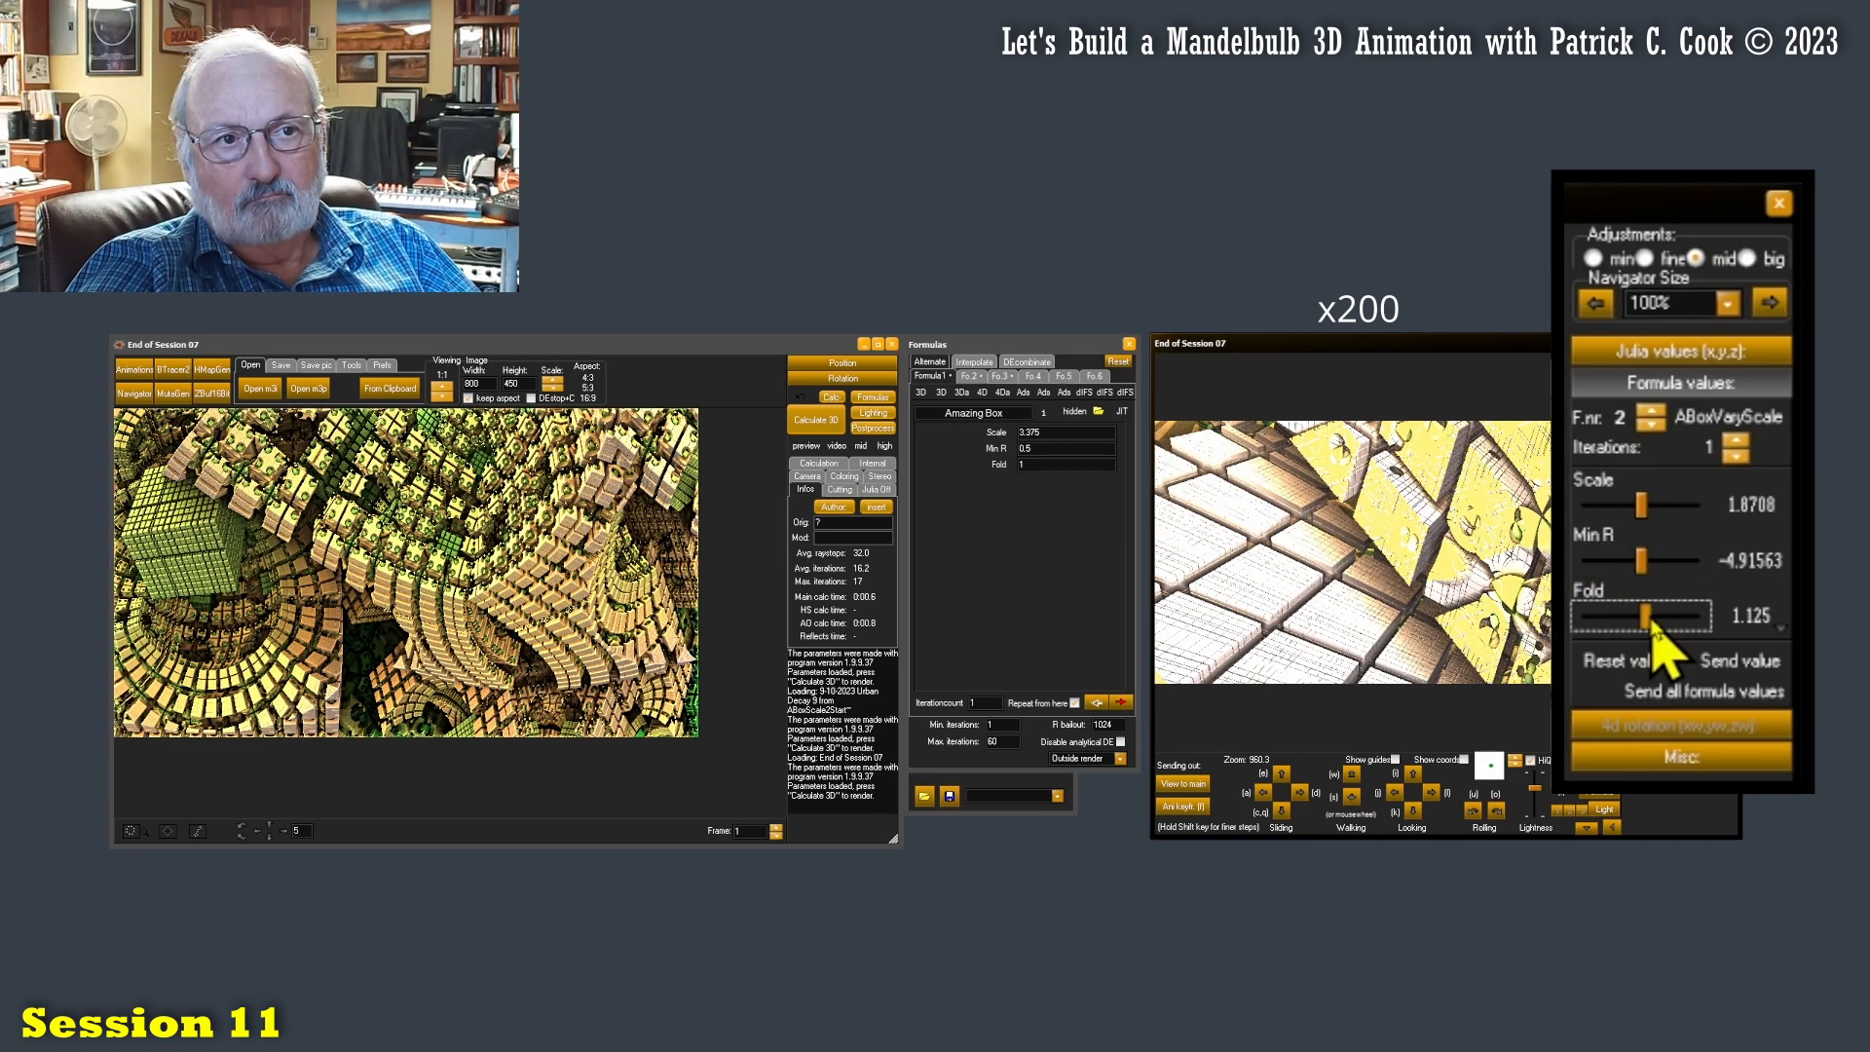
# Walk the Navigator camera backward three steps from the green block structure and slide it once to the right
pyautogui.click(1353, 799)
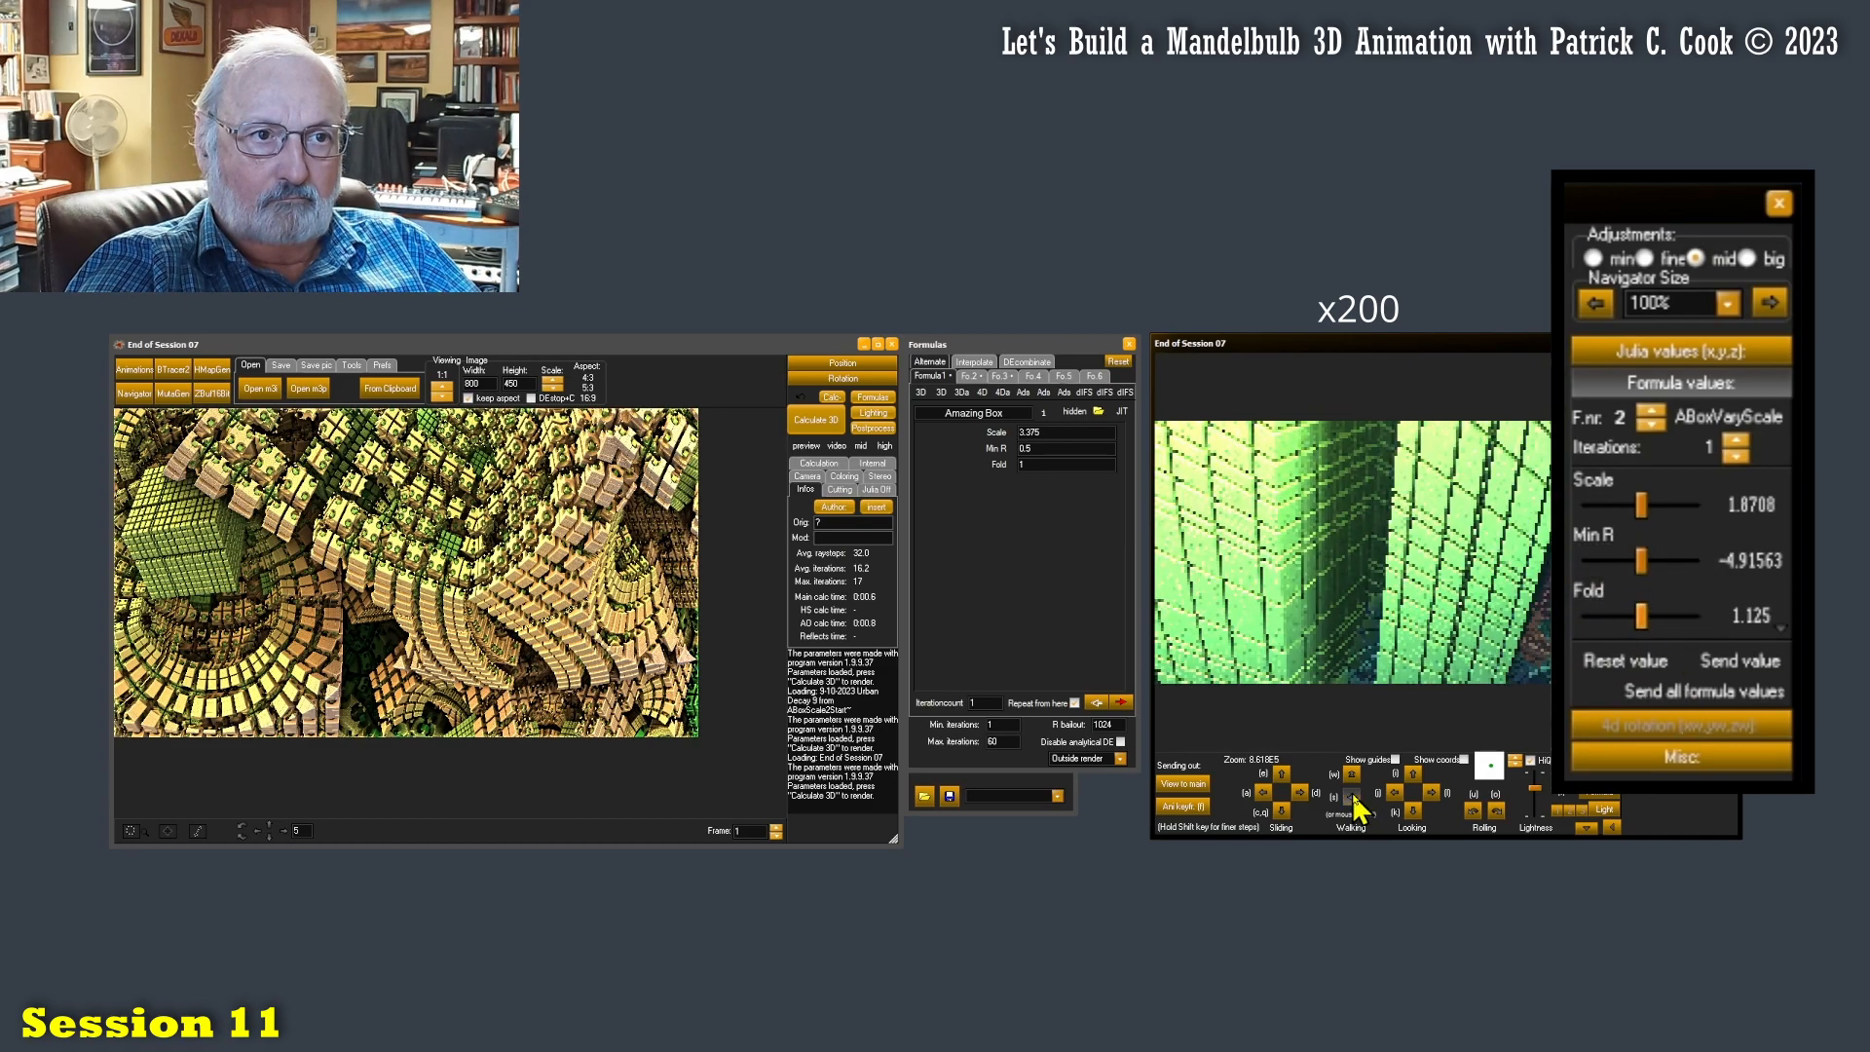
pyautogui.click(1353, 799)
pyautogui.click(1352, 798)
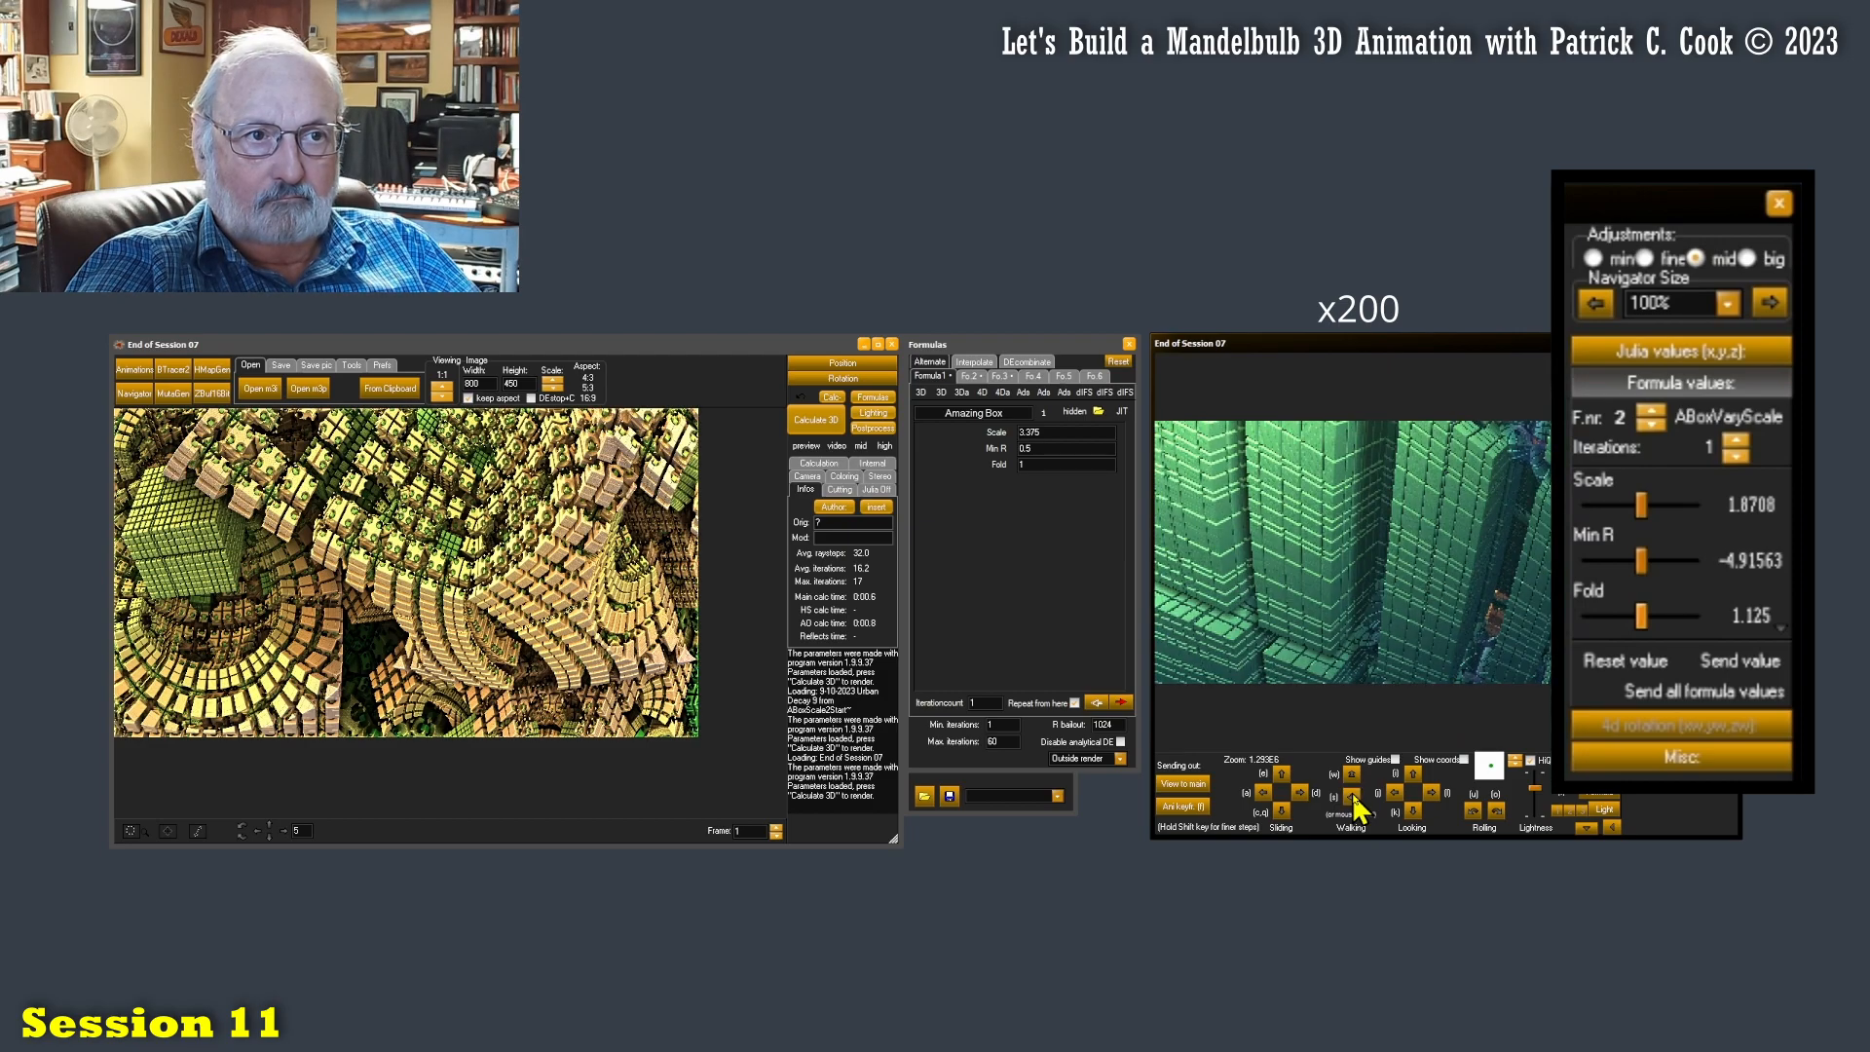
pyautogui.click(1302, 793)
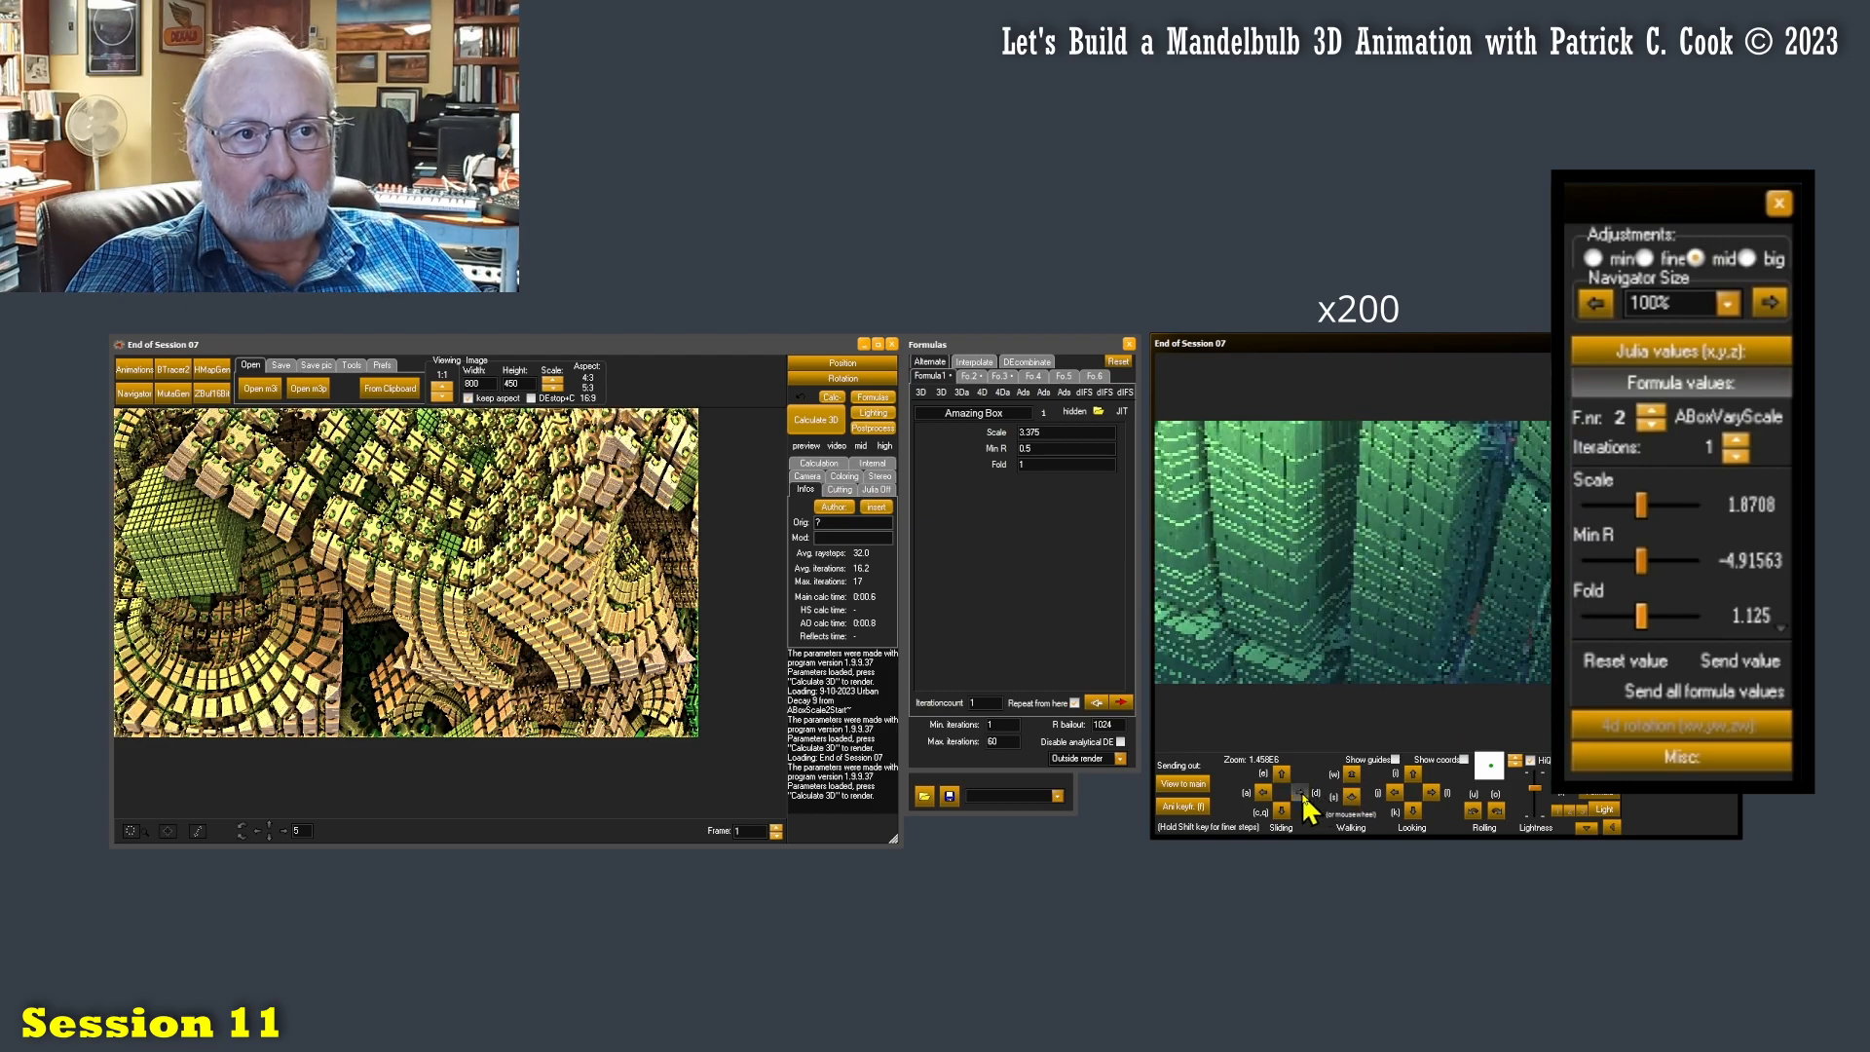
# Switch the Navigator to formula 3 and set its Amazing Box Scale to 1.96041 using finer adjustments
pyautogui.click(1650, 411)
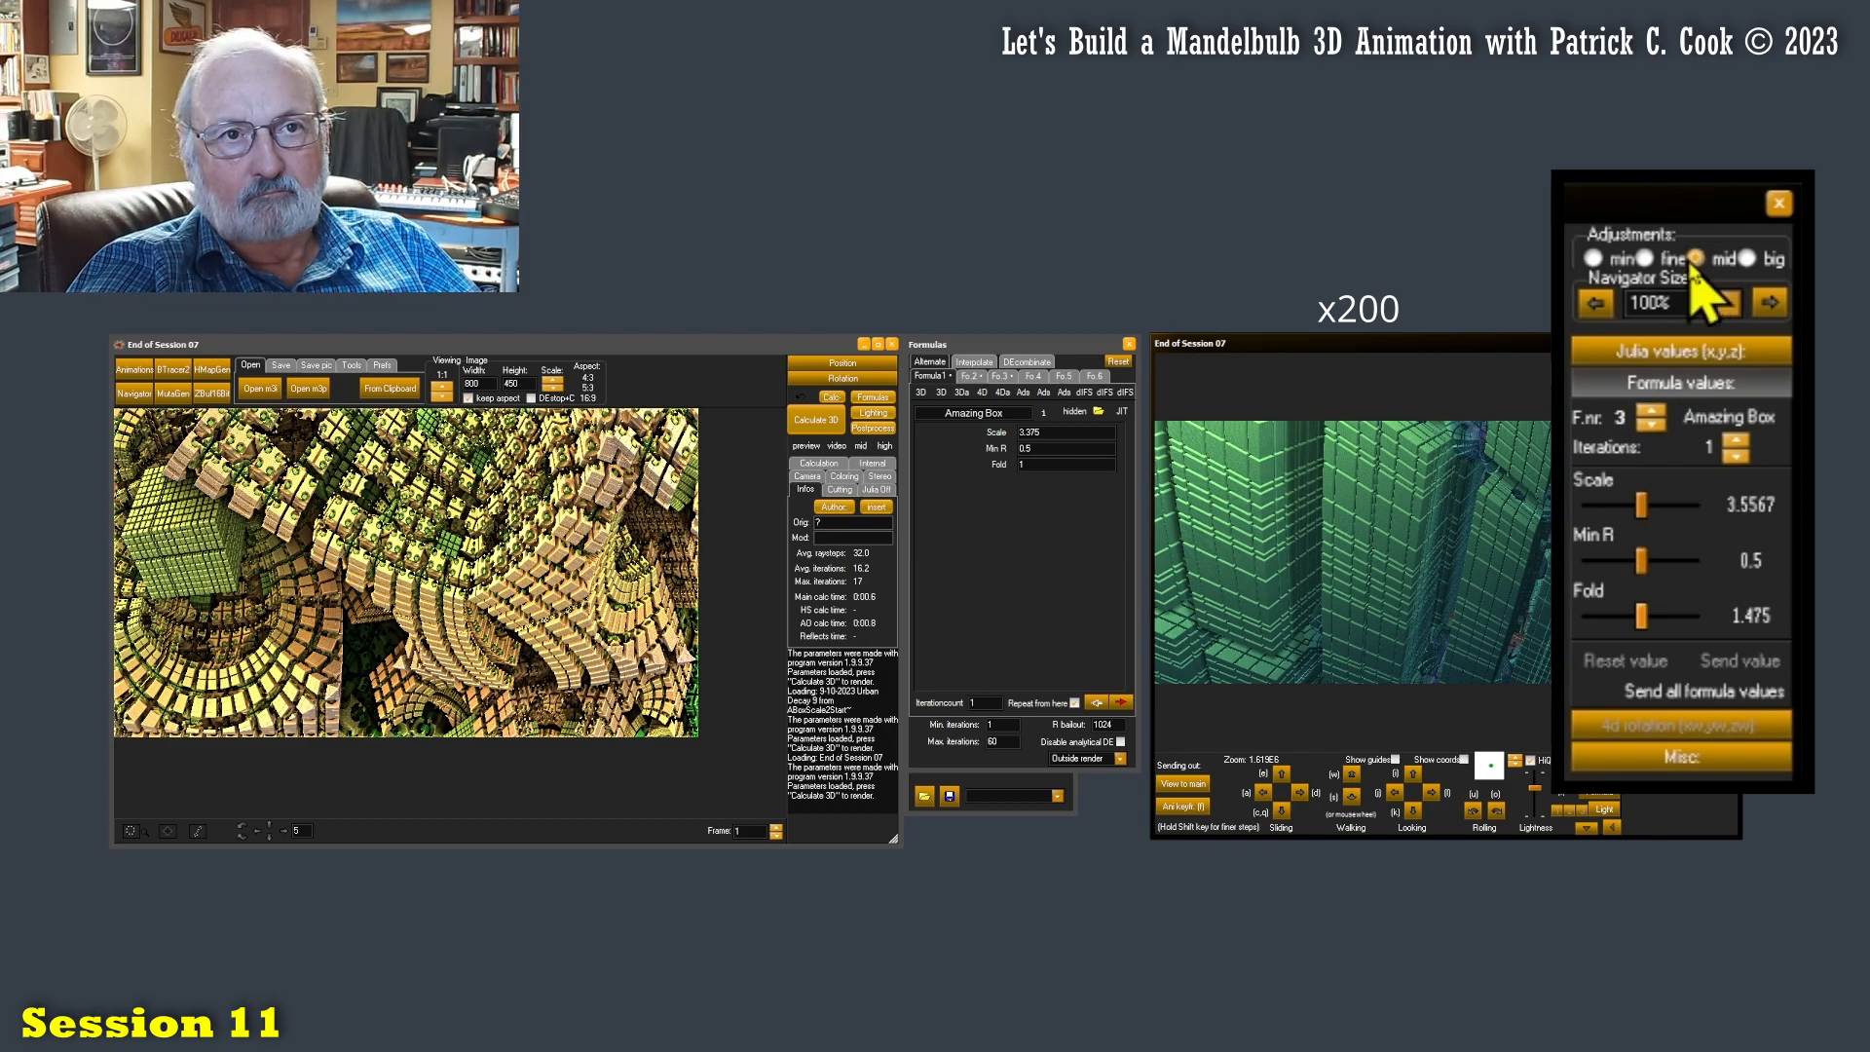
pyautogui.moveTo(1642, 505)
pyautogui.mouseDown()
pyautogui.moveTo(1580, 513)
pyautogui.moveTo(1698, 505)
pyautogui.moveTo(1689, 493)
pyautogui.moveTo(1650, 512)
pyautogui.moveTo(1743, 508)
pyautogui.moveTo(1667, 508)
pyautogui.mouseUp()
pyautogui.click(1592, 258)
pyautogui.click(1644, 258)
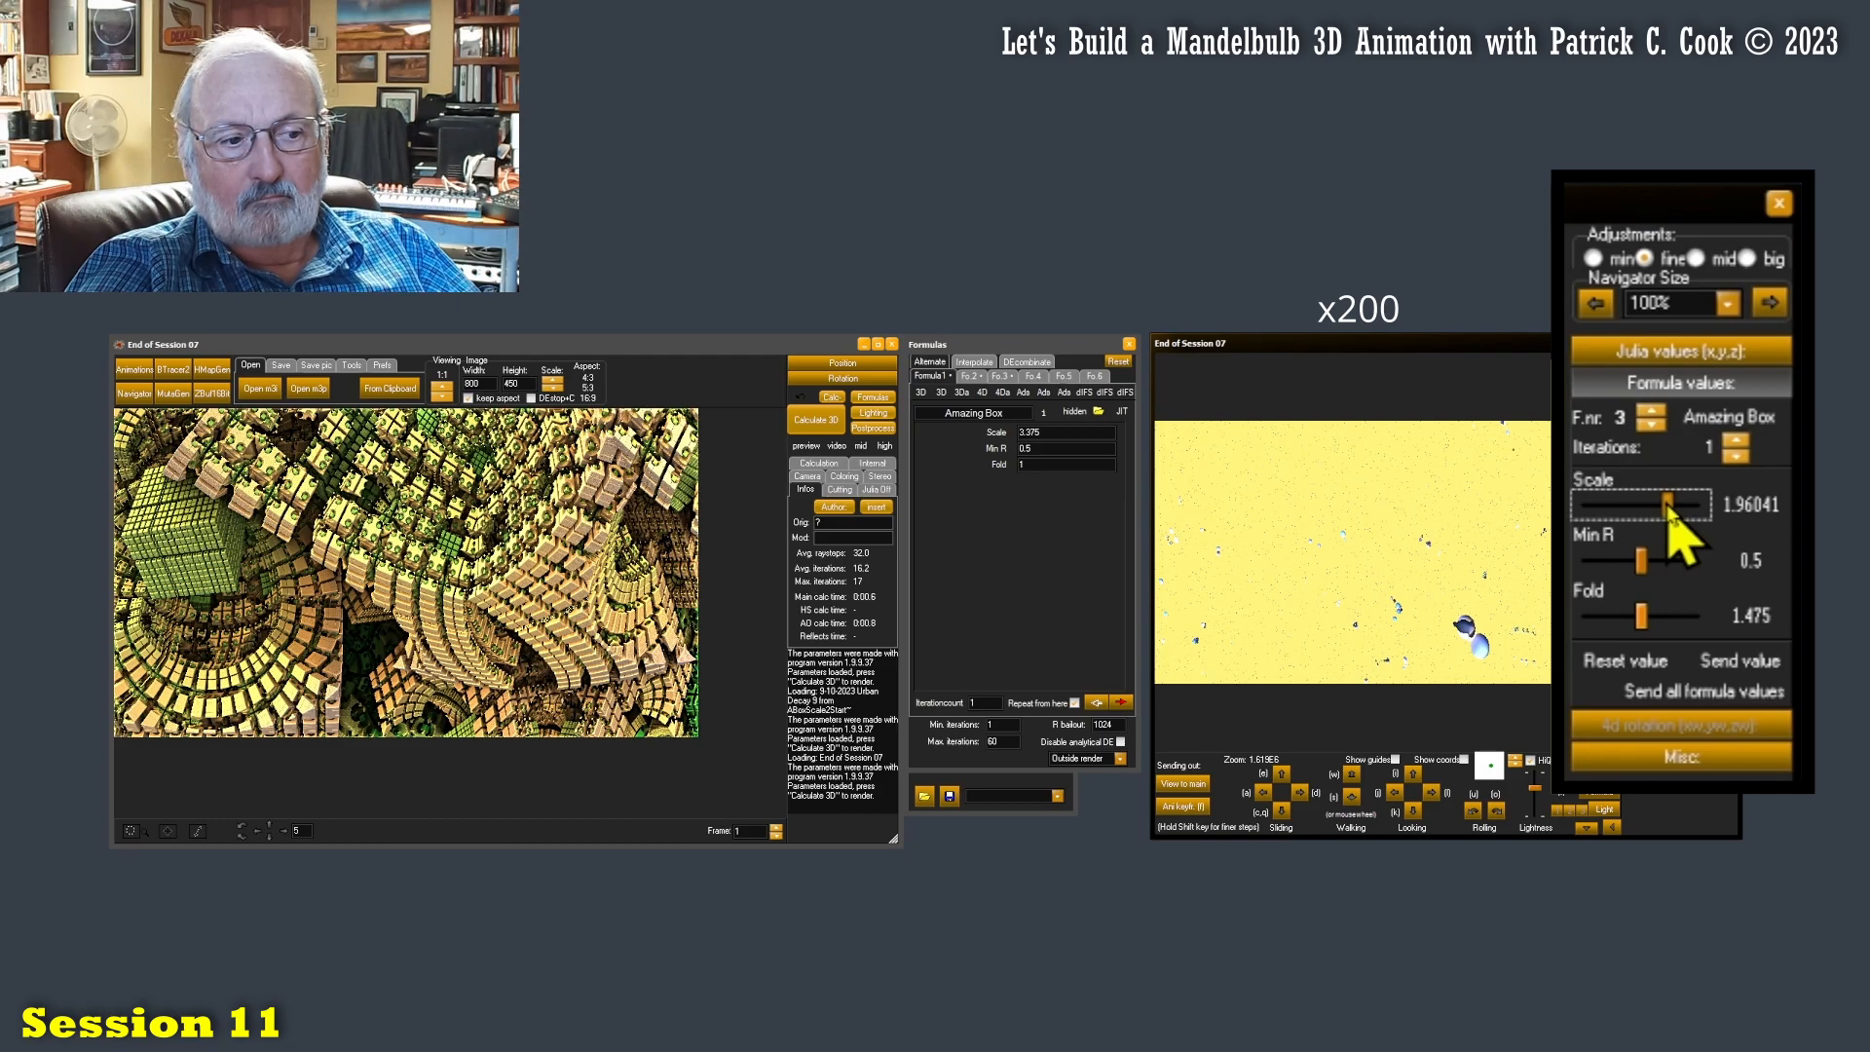
# Set the Fold of Amazing Box in formula 3 to 0.976563, keeping its Scale at 1.96041
pyautogui.moveTo(1642, 615)
pyautogui.mouseDown()
pyautogui.moveTo(1607, 643)
pyautogui.moveTo(1638, 628)
pyautogui.mouseUp()
pyautogui.click(1696, 258)
pyautogui.moveTo(1639, 620); pyautogui.dragTo(1657, 617)
pyautogui.click(1644, 258)
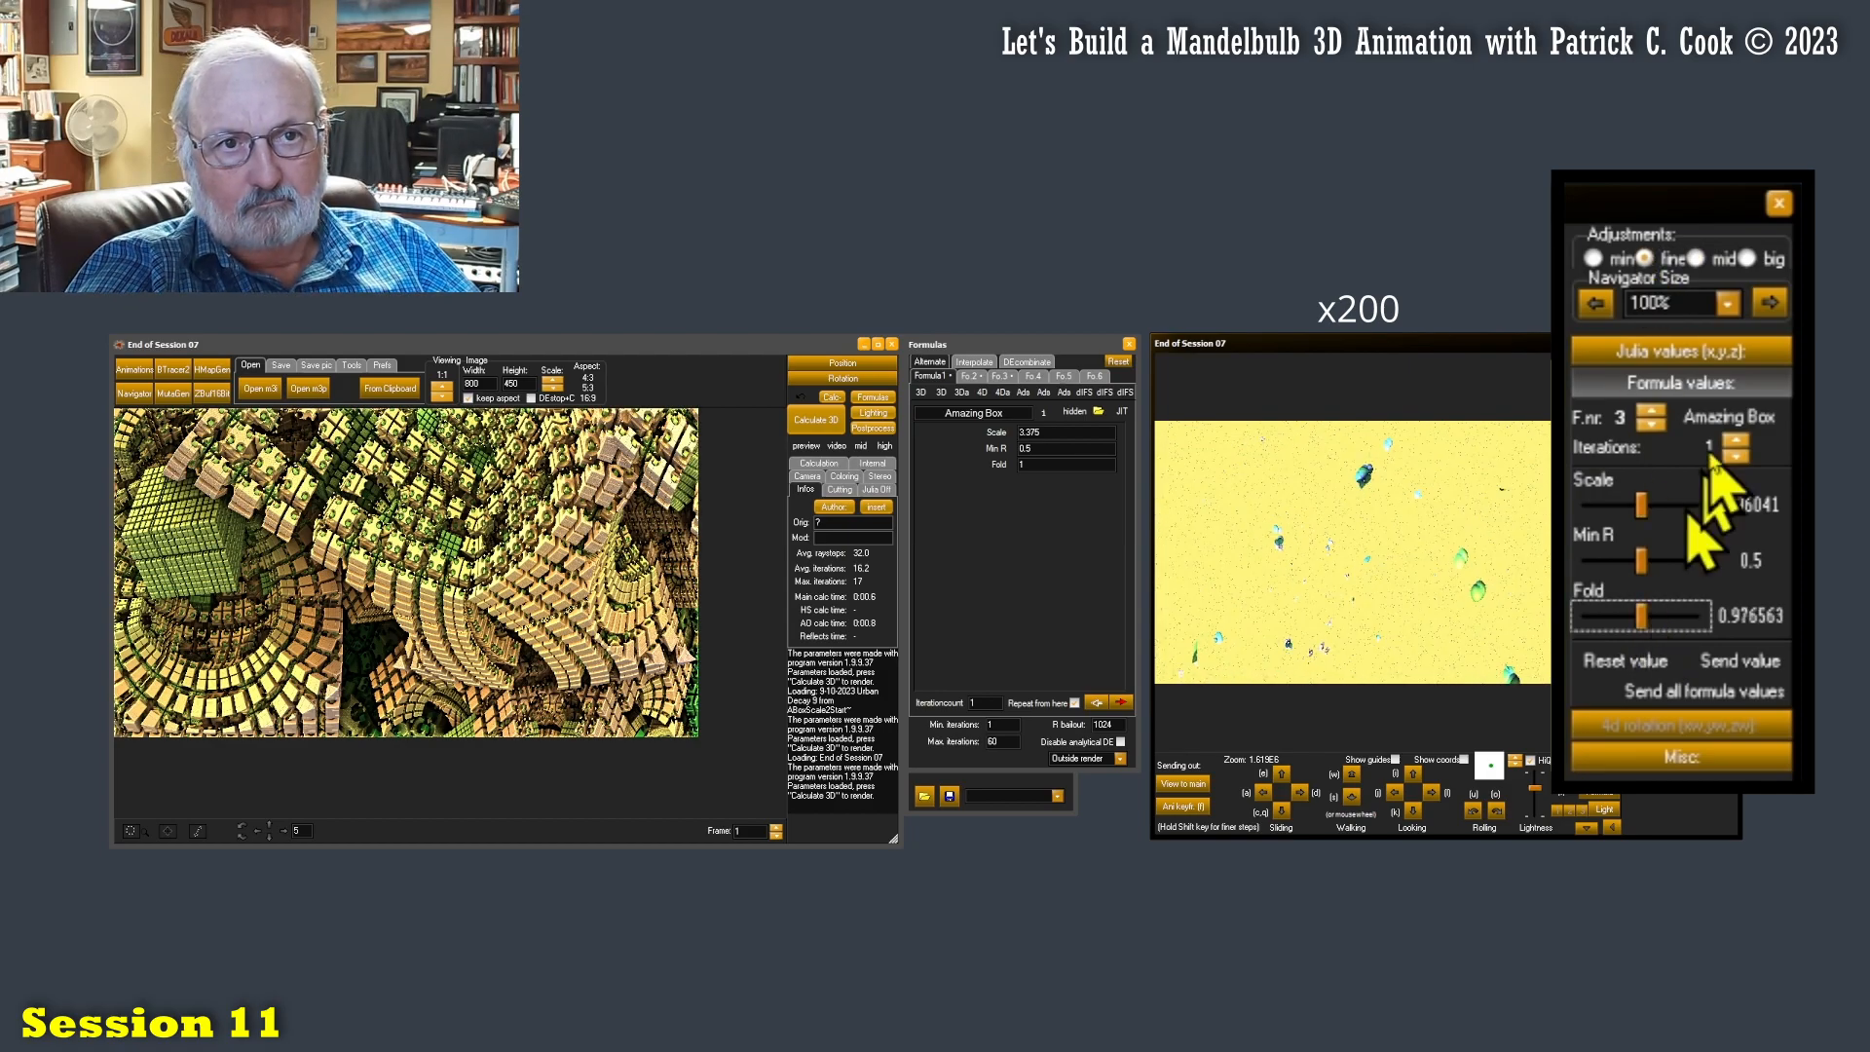
pyautogui.moveTo(1641, 504)
pyautogui.mouseDown()
pyautogui.moveTo(1602, 509)
pyautogui.moveTo(1666, 507)
pyautogui.moveTo(1641, 517)
pyautogui.mouseUp()
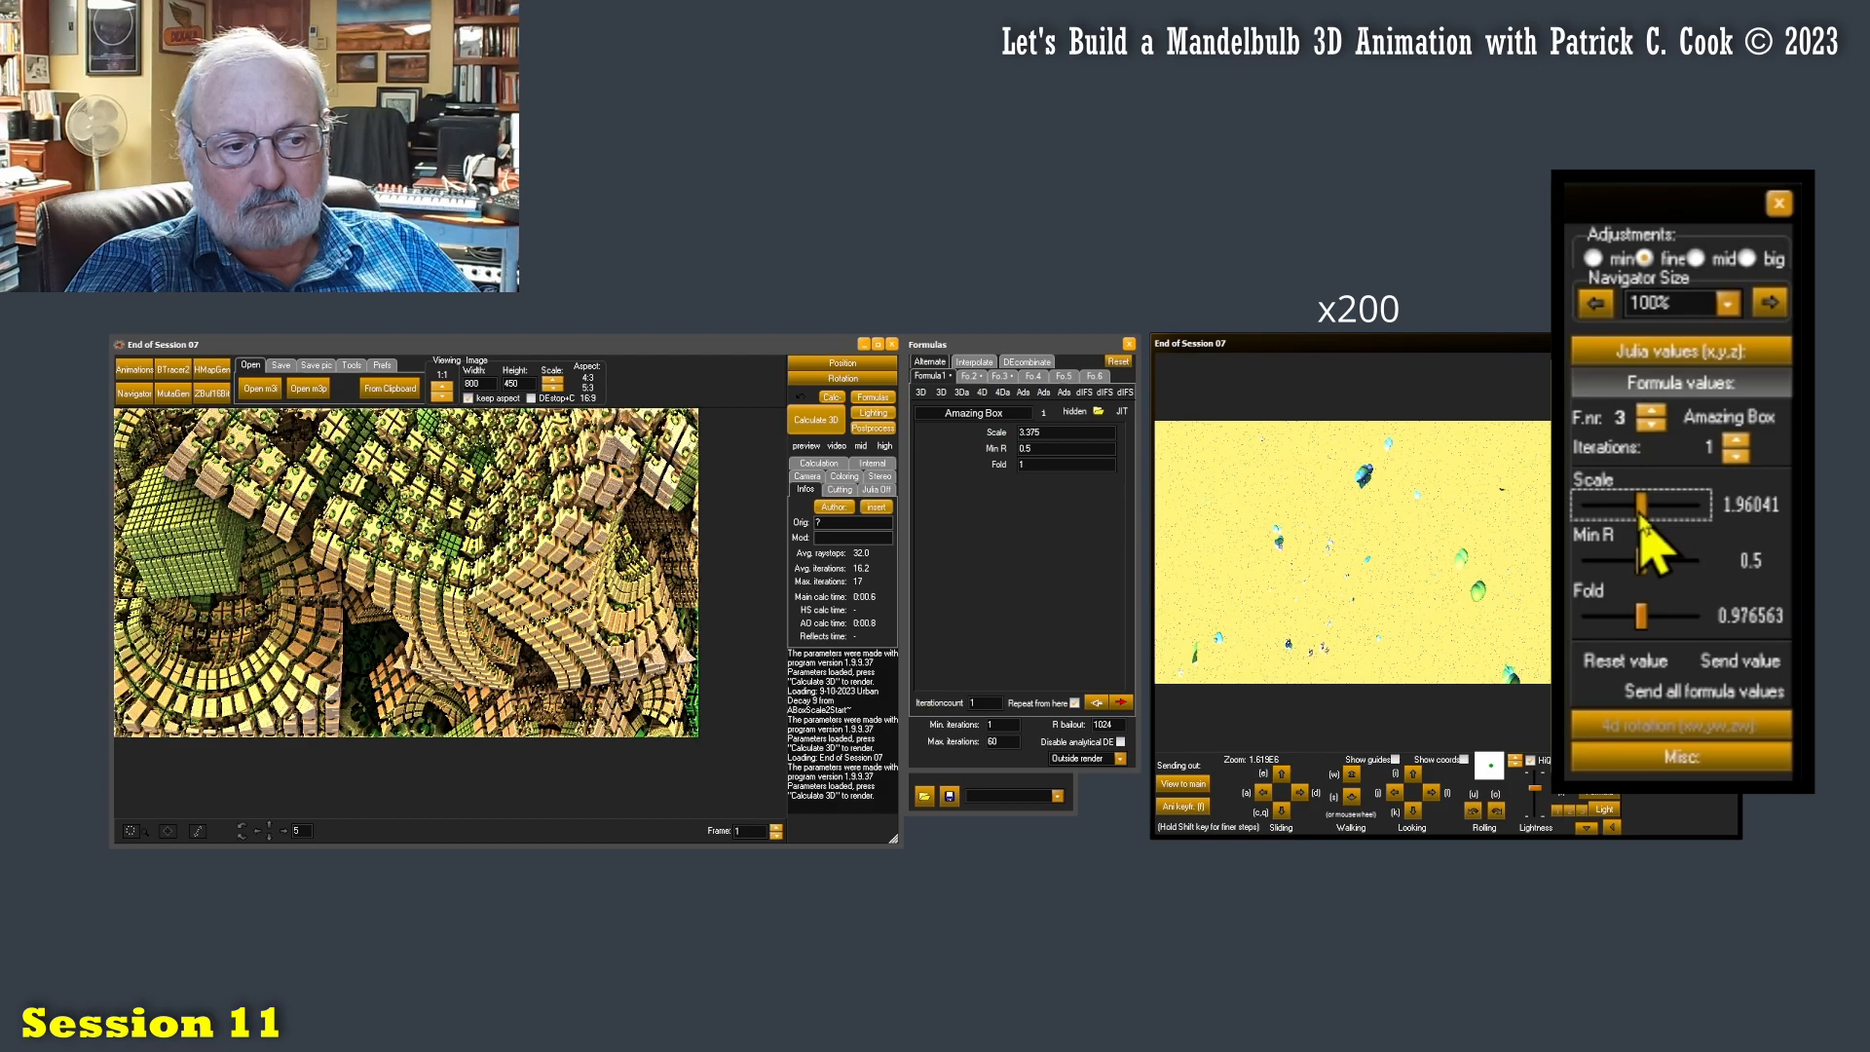
# Return to ABoxVaryScale in formula 2 and set Scale vary to 0.35 and R power to 0.953125
pyautogui.click(1651, 426)
pyautogui.scroll(-2, 1595, 584)
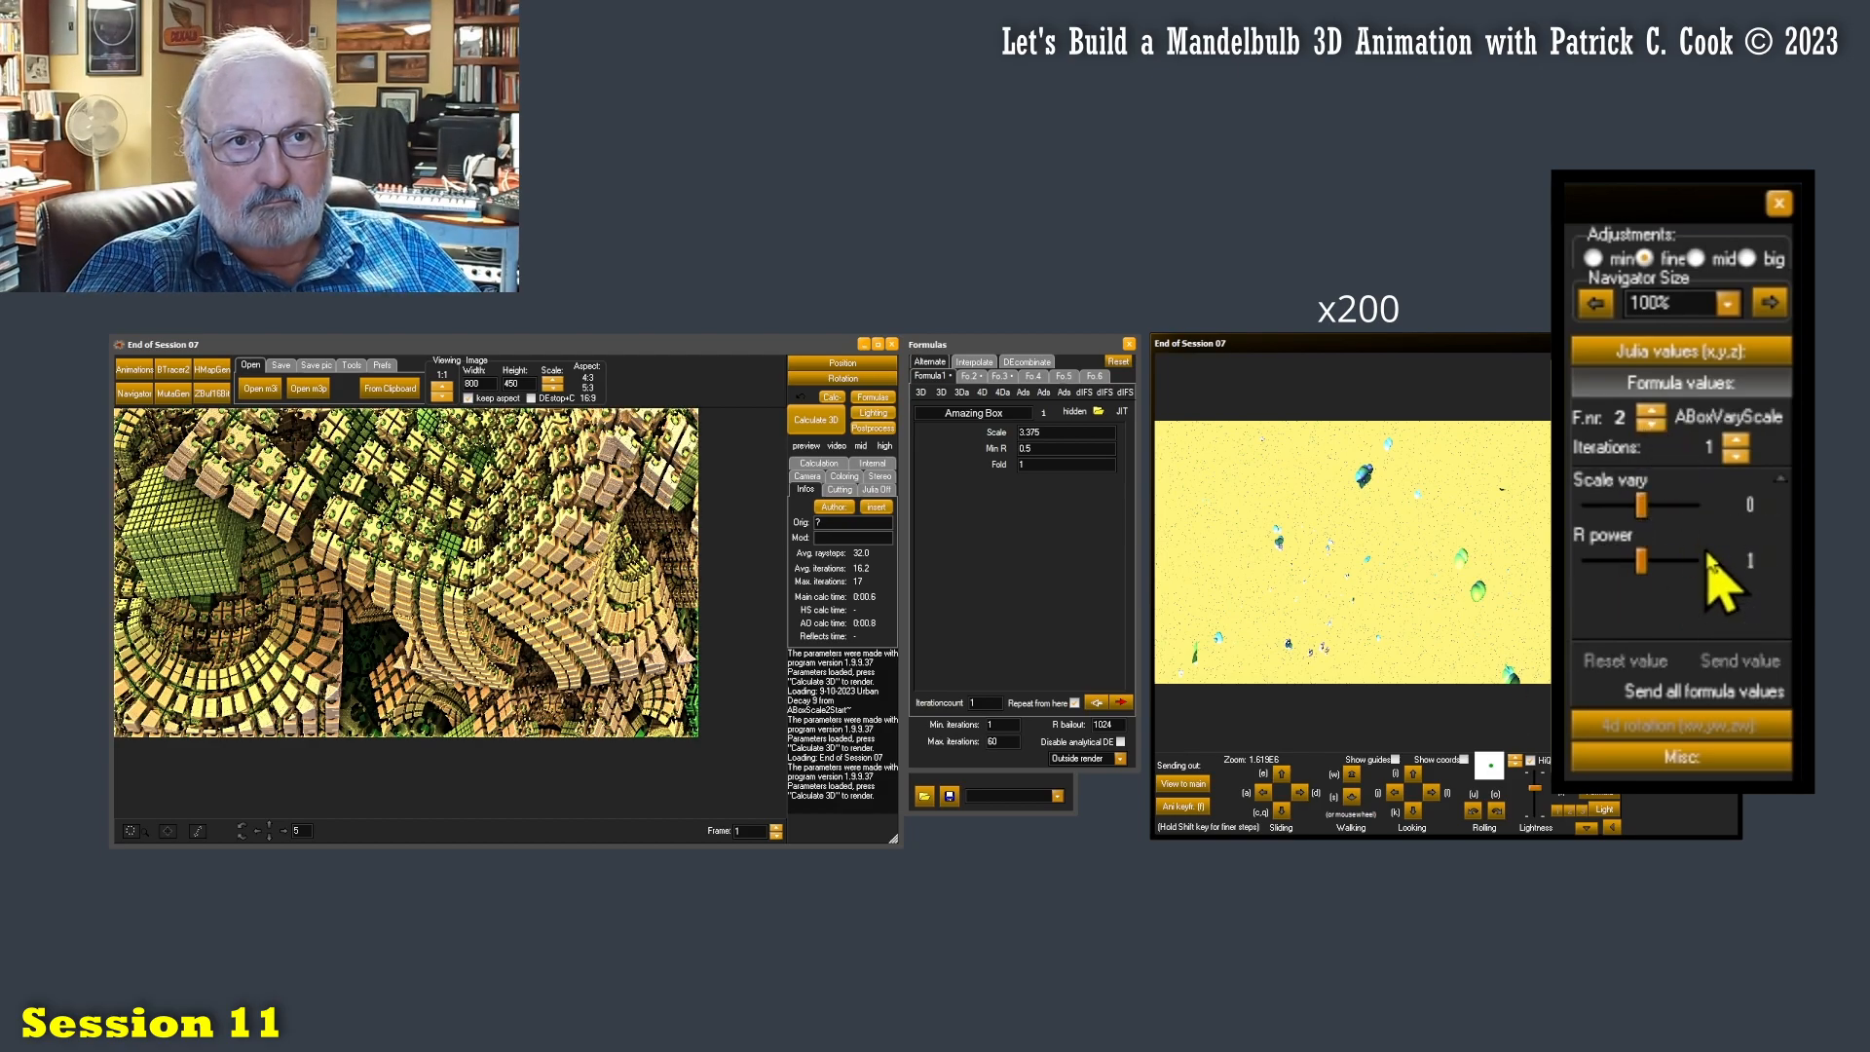
pyautogui.moveTo(1641, 505); pyautogui.dragTo(1637, 575)
pyautogui.click(1696, 258)
pyautogui.click(1645, 259)
pyautogui.click(1696, 258)
pyautogui.click(1647, 258)
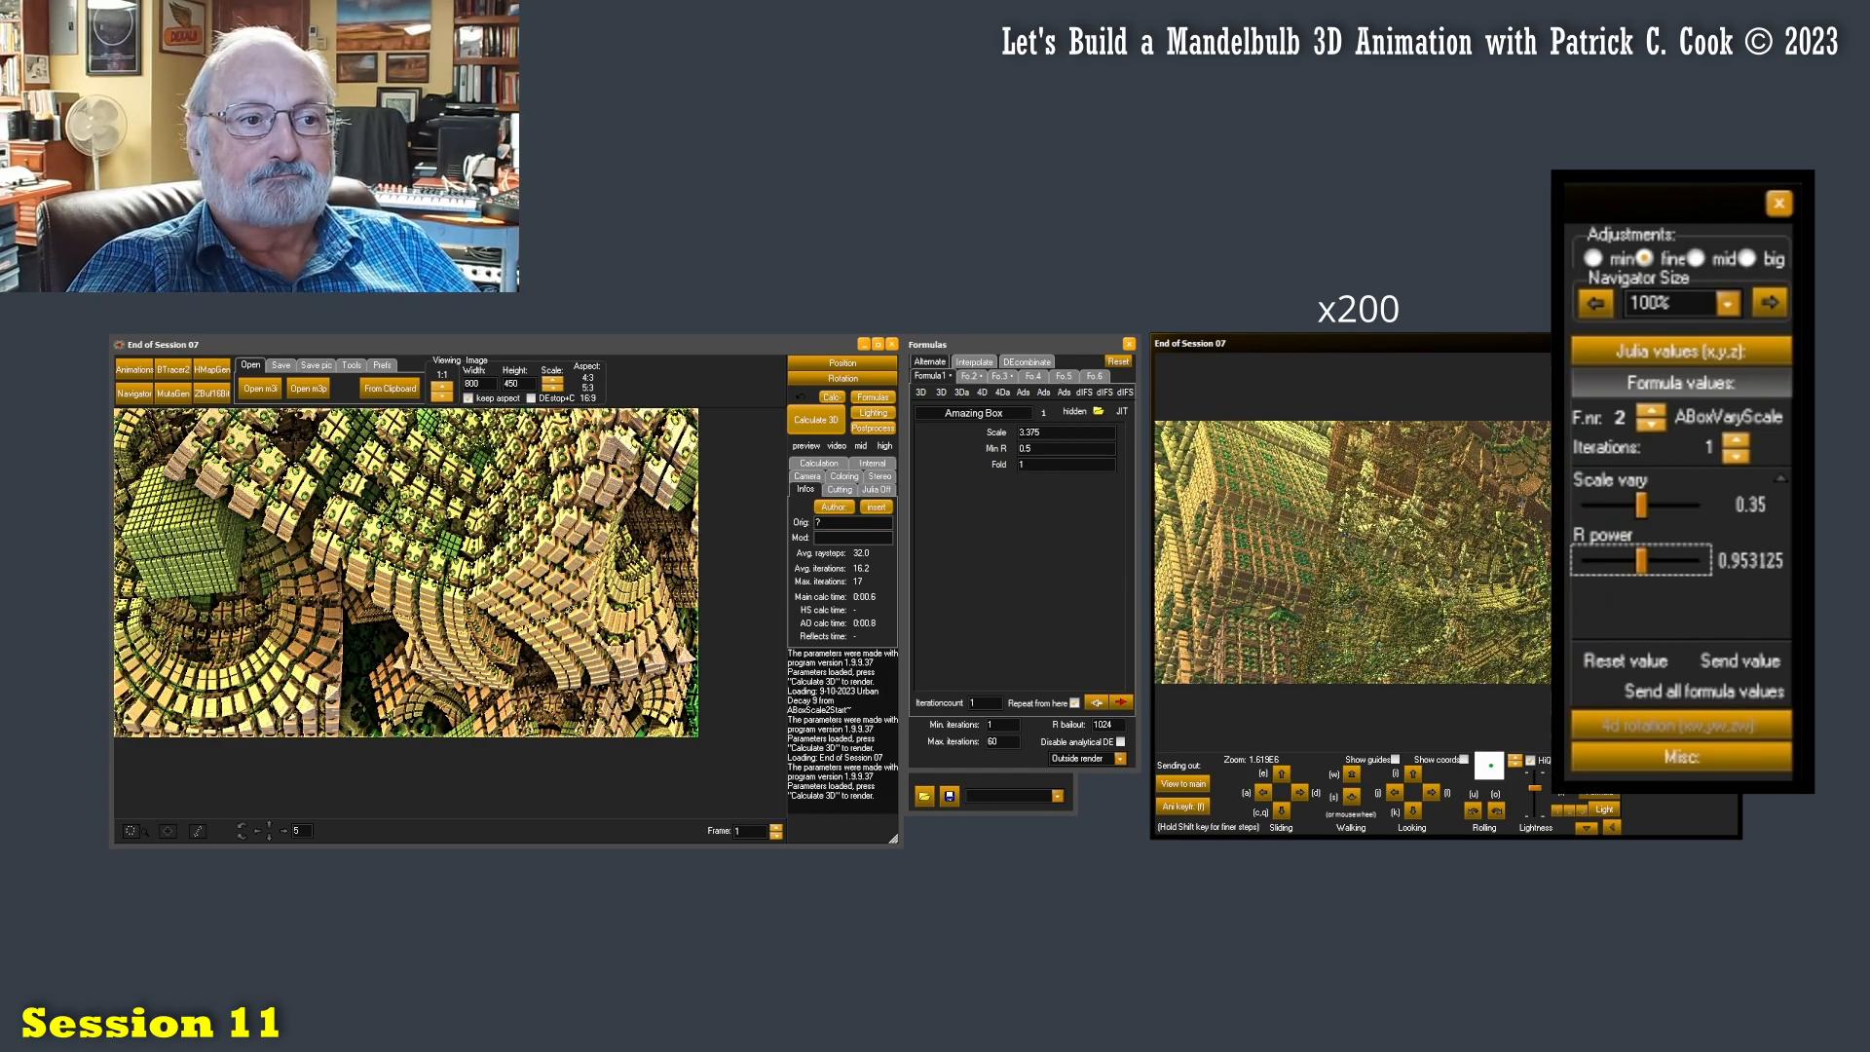
# Send the Navigator's view and parameters to the main window and render the image there in 3D
pyautogui.click(1183, 783)
pyautogui.click(822, 430)
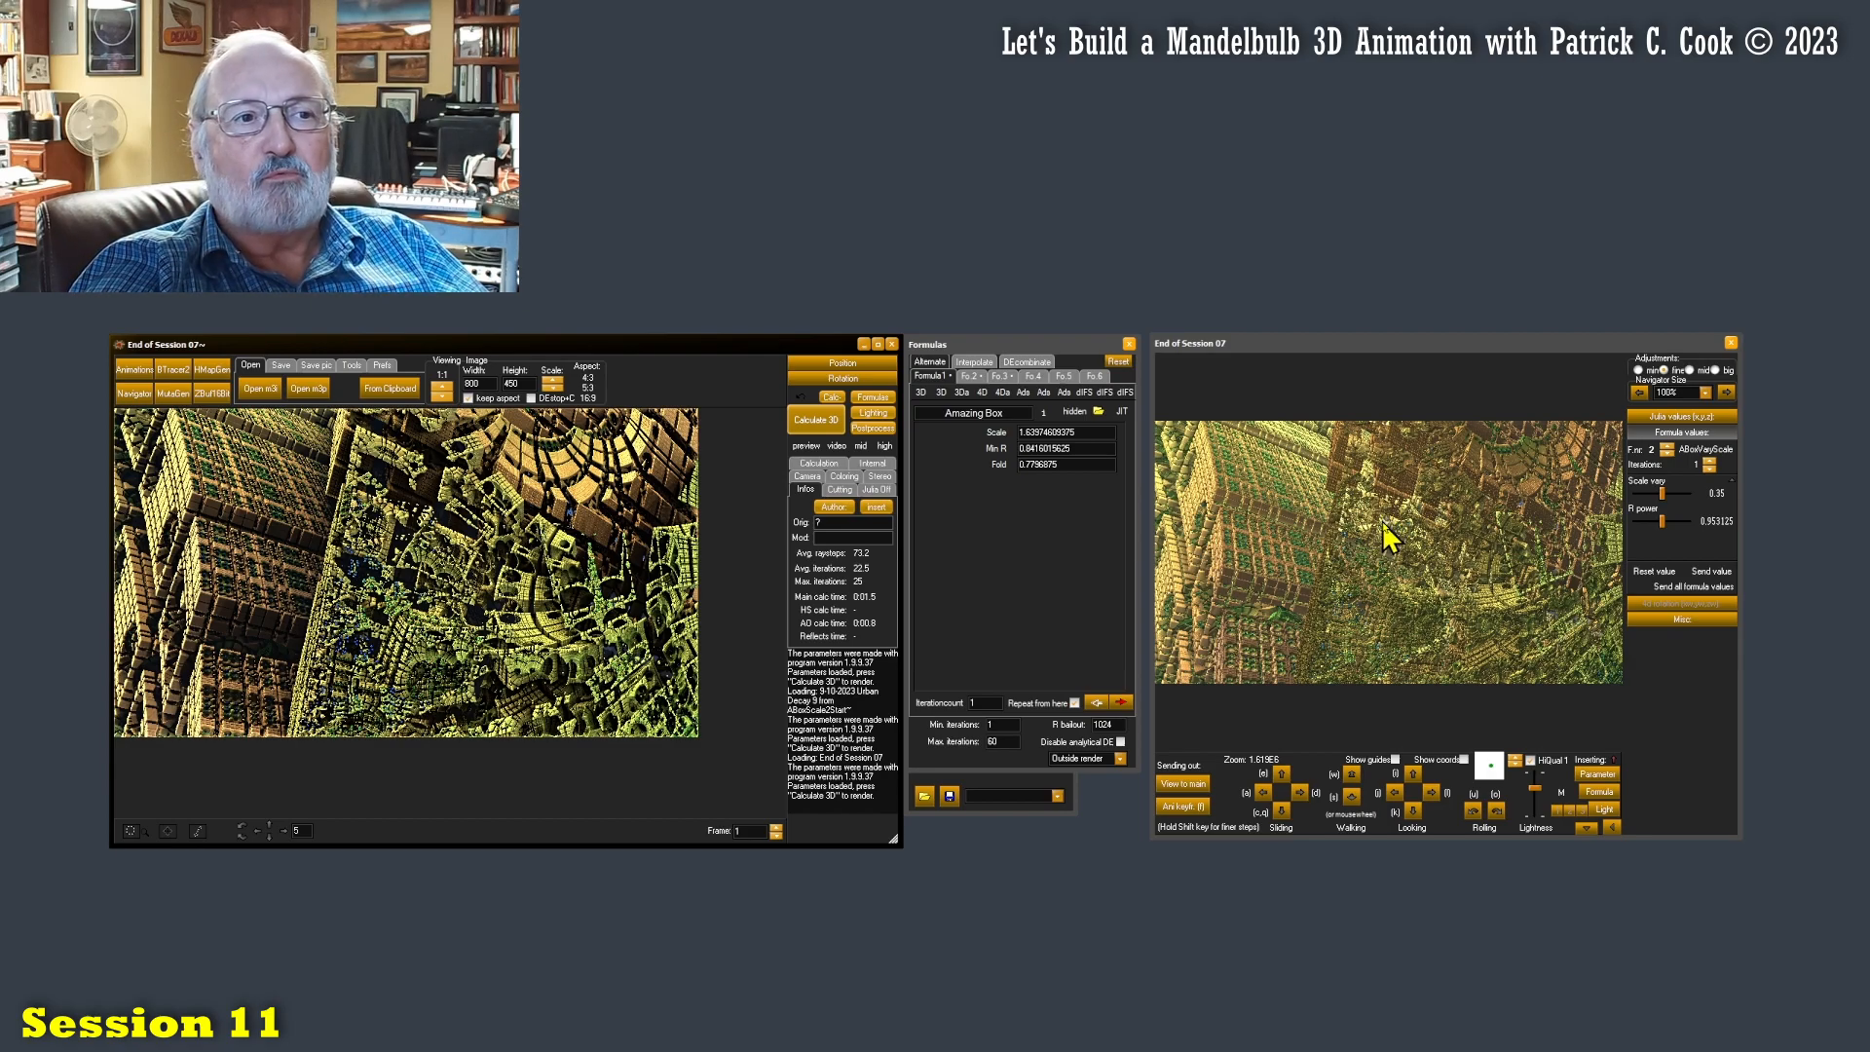
# Slide the Navigator camera to the right from the newly adjusted scene
pyautogui.click(1301, 793)
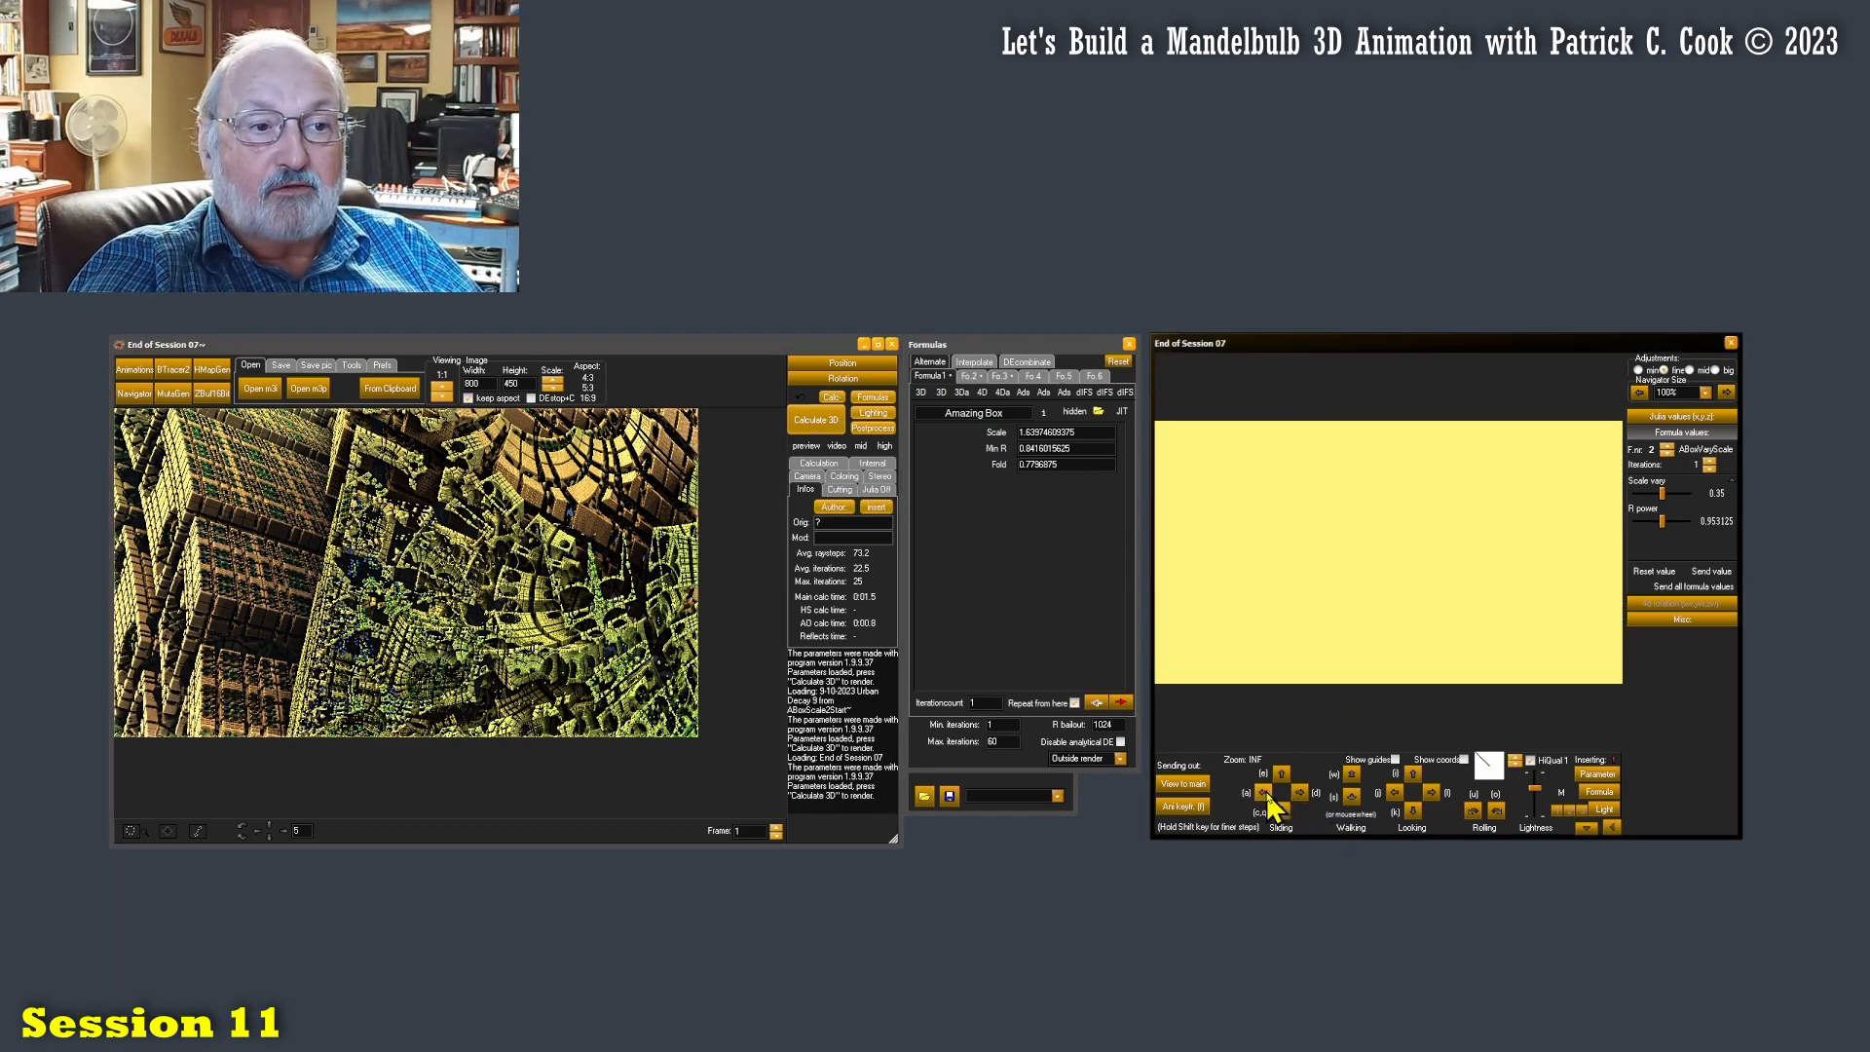